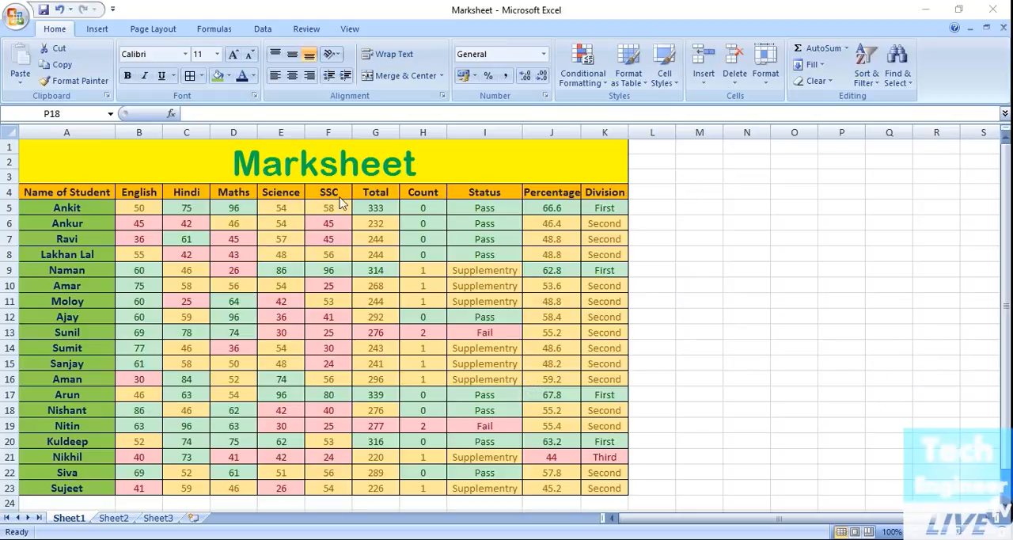
Step: Open the print preview of the Marksheet workbook
left_click(14, 18)
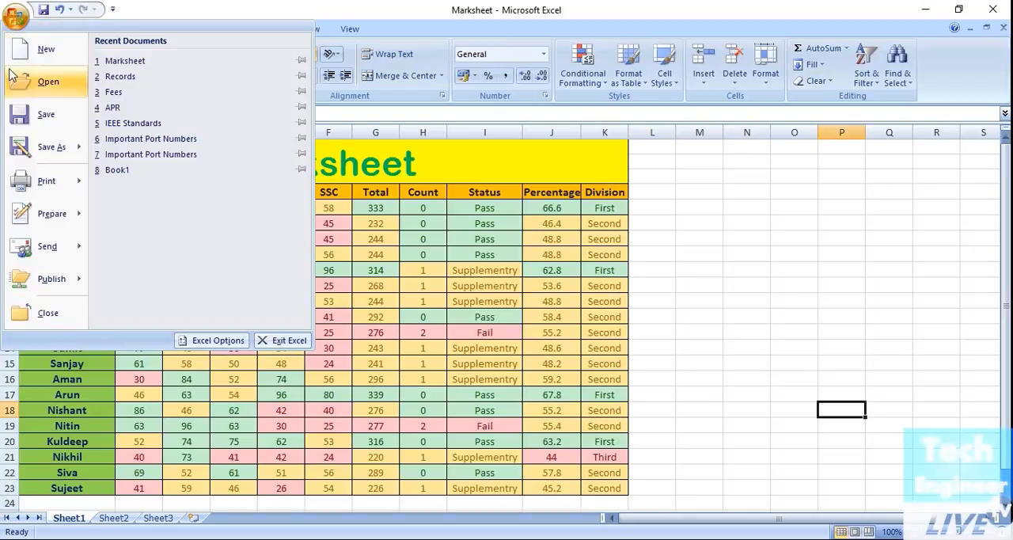
mouse_move(14, 183)
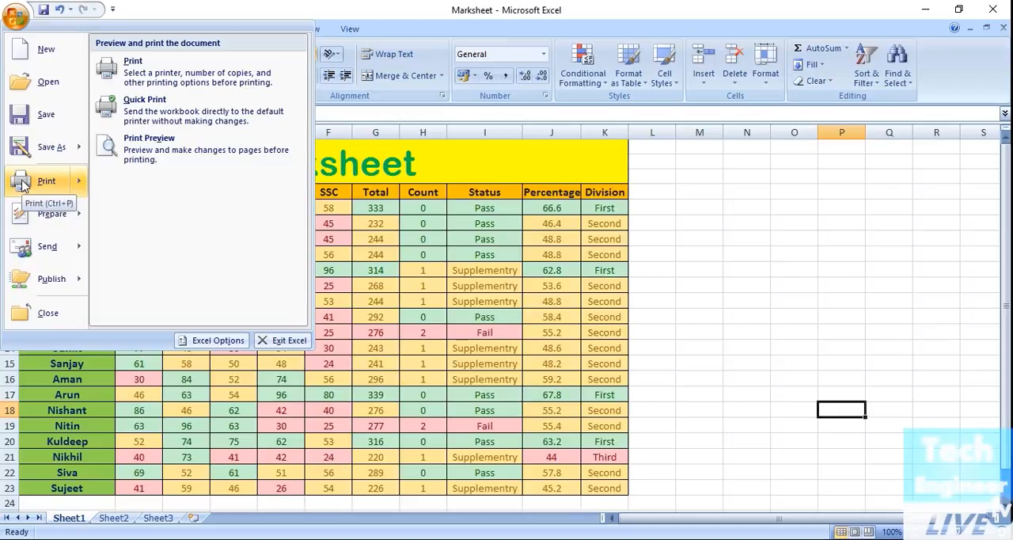
left_click(159, 158)
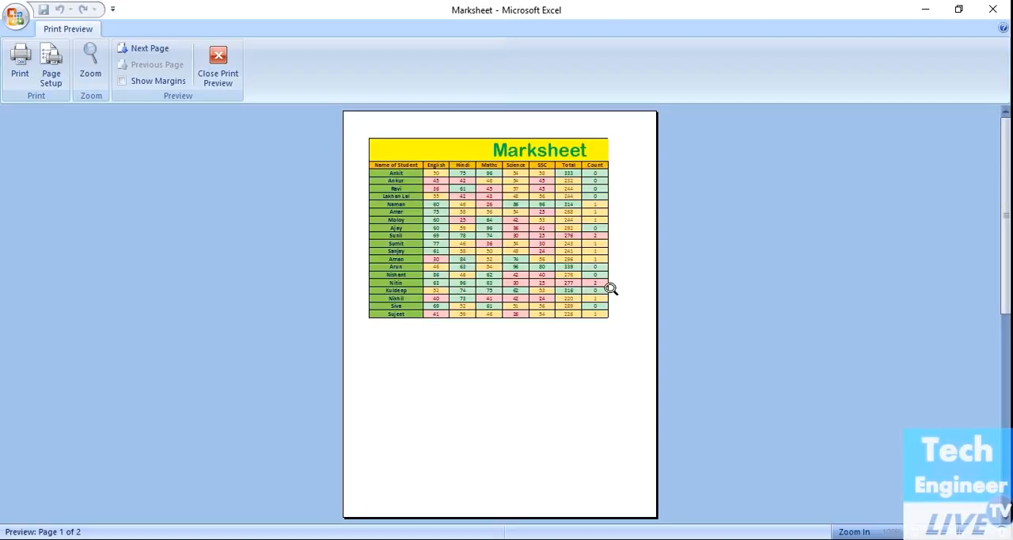
Step: Using the preview's margin guides, shrink the left margin almost to the page edge and set the right margin to about 2.6
left_click(120, 82)
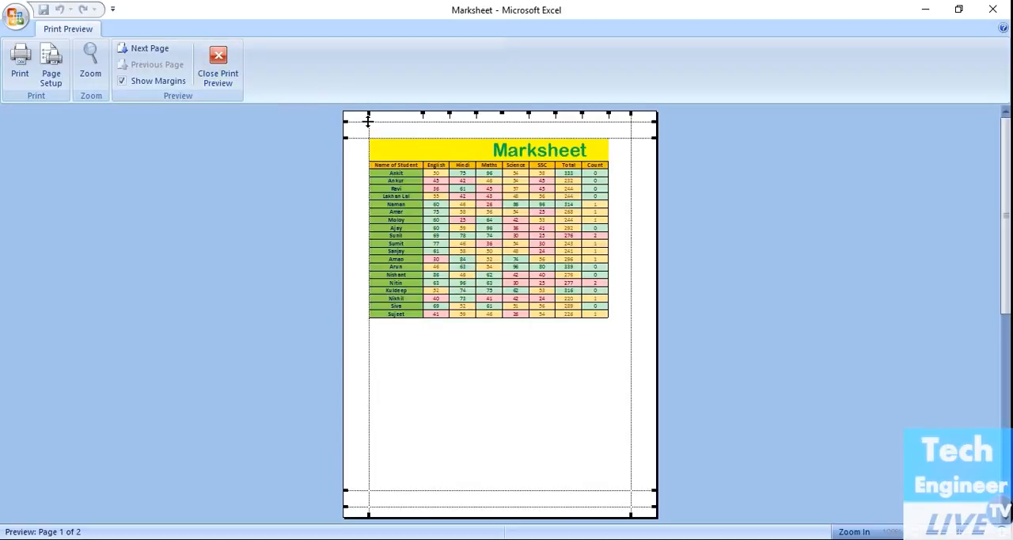
left_click_drag(367, 121, 352, 121)
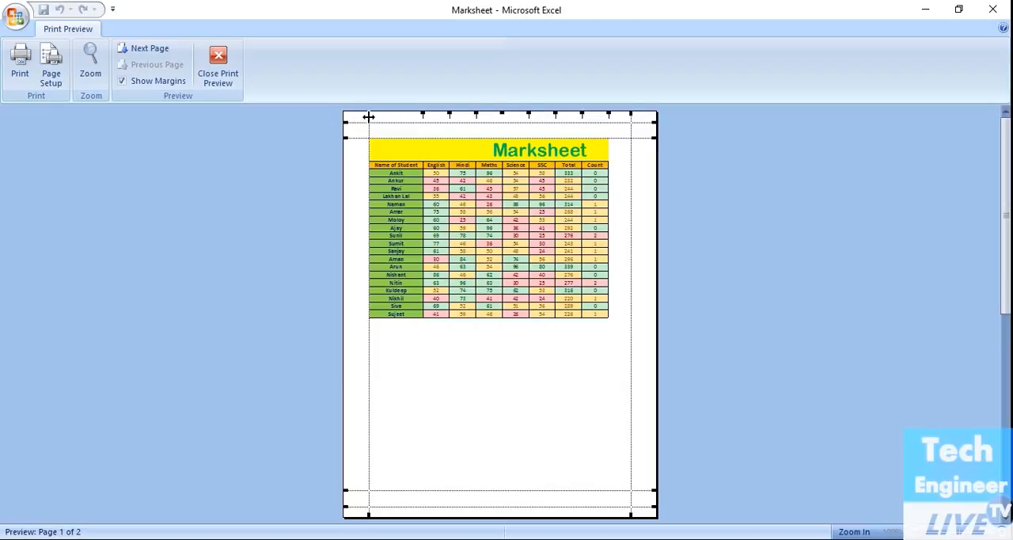
left_click_drag(368, 116, 353, 116)
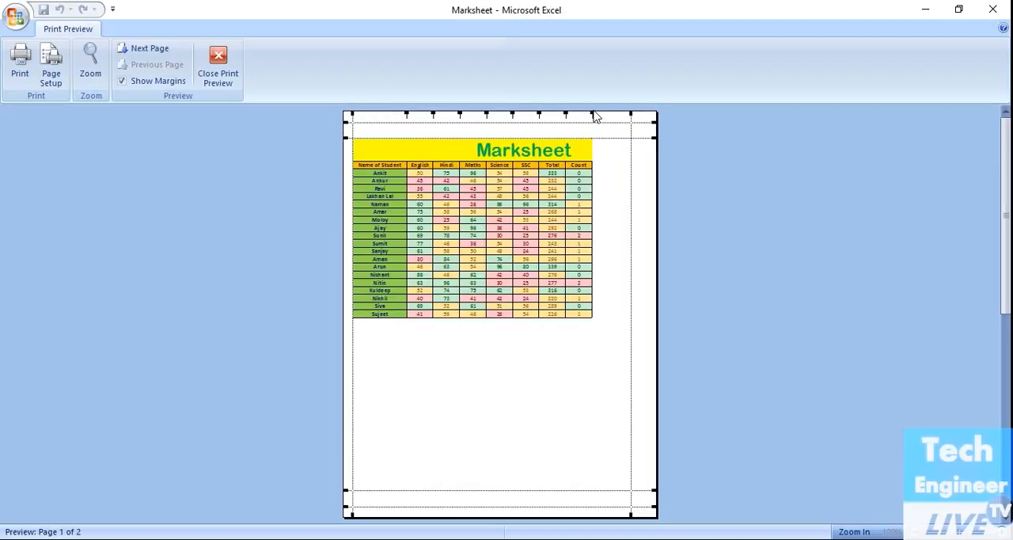
mouse_move(592, 114)
left_mouse_down()
mouse_move(623, 114)
mouse_move(609, 115)
left_mouse_up()
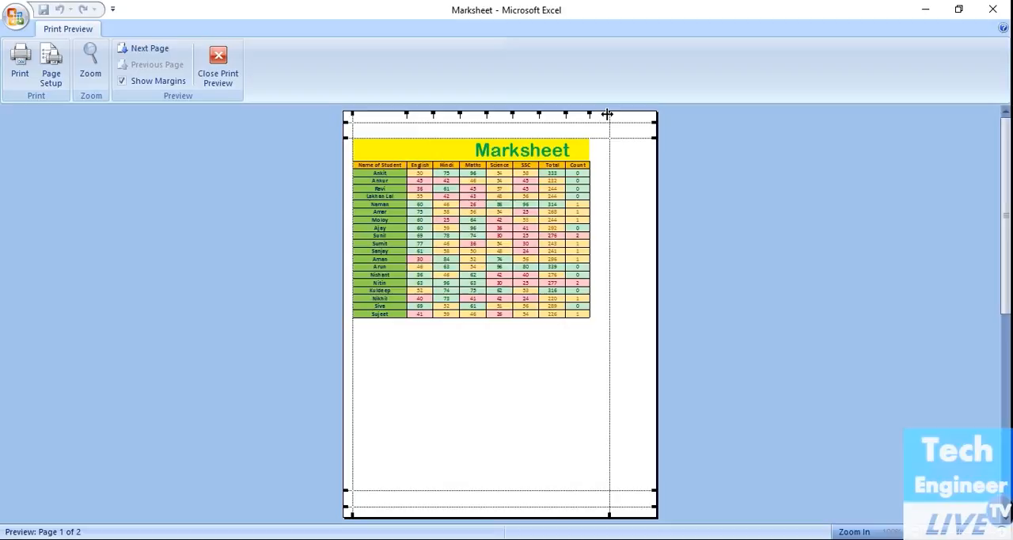
left_click_drag(607, 114, 616, 114)
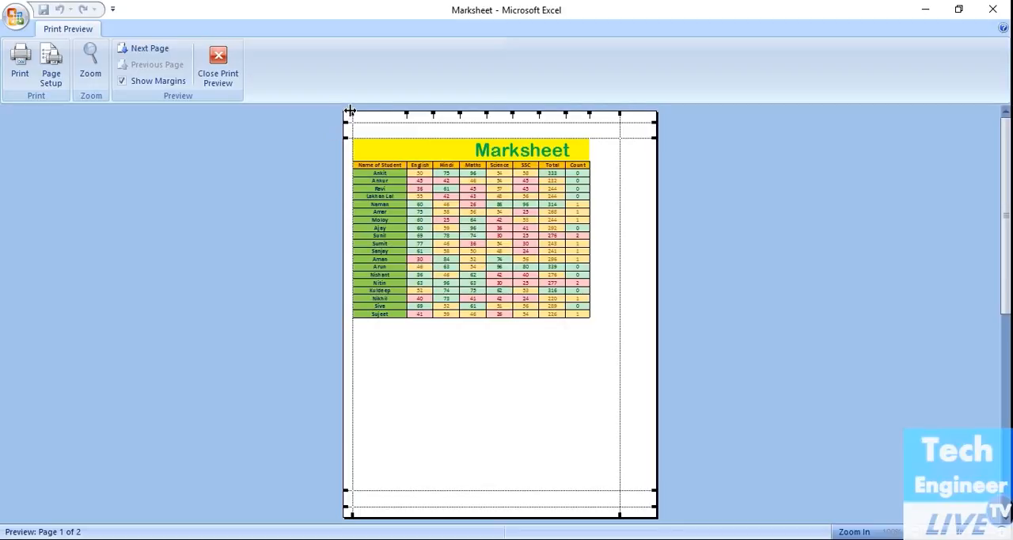
left_click_drag(350, 111, 346, 111)
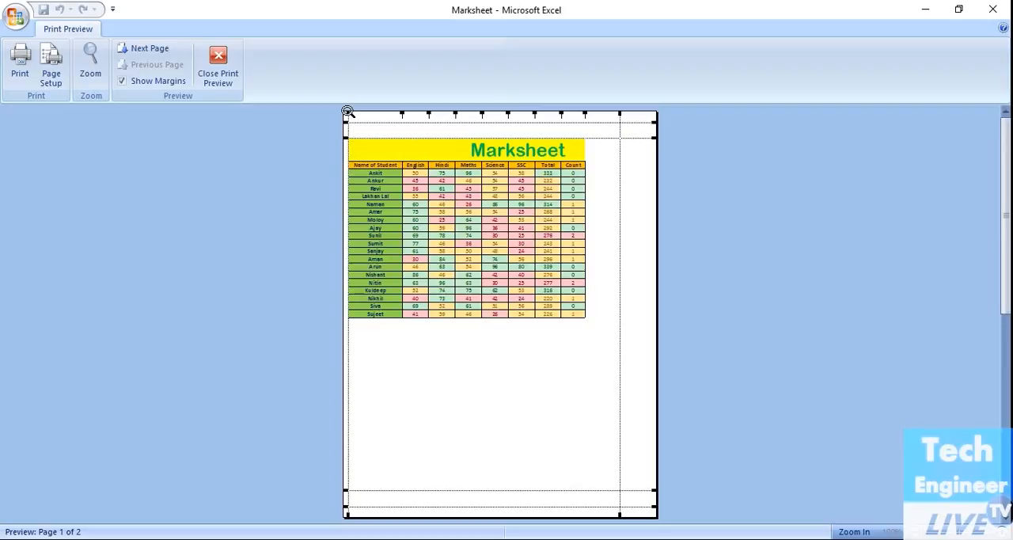
left_click(121, 82)
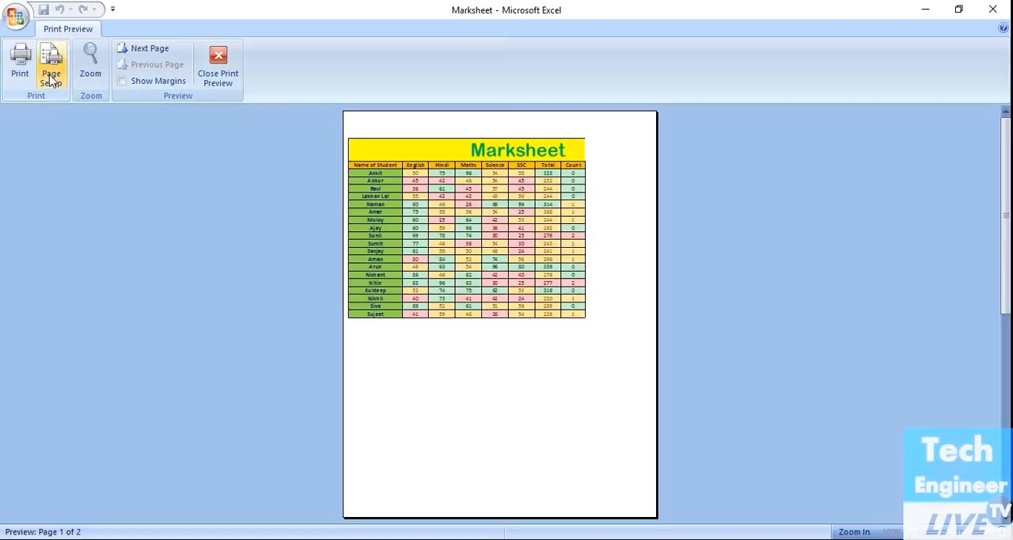
Step: Check the second preview page and scale the marksheet to fit 1 page wide by 1 tall
left_click(147, 50)
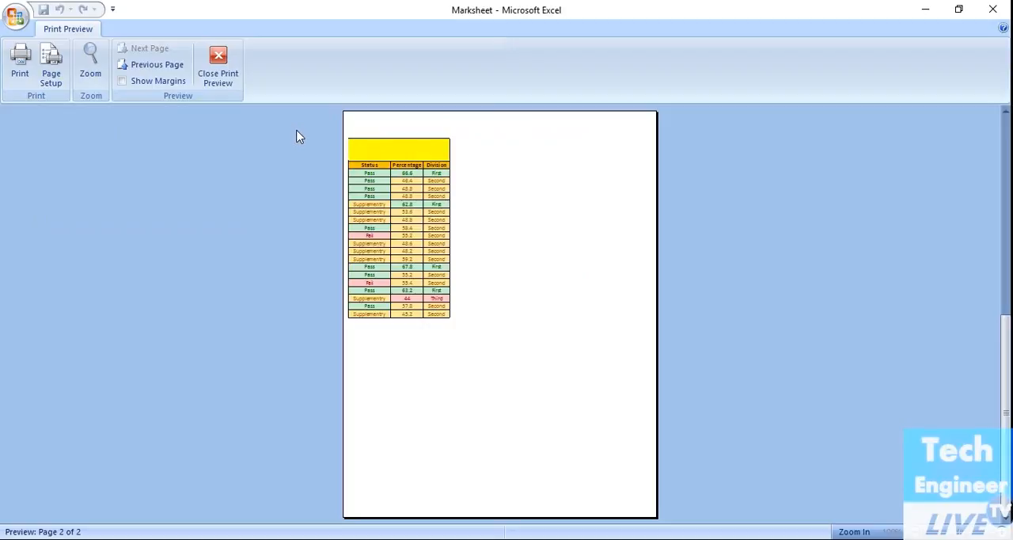
left_click(163, 66)
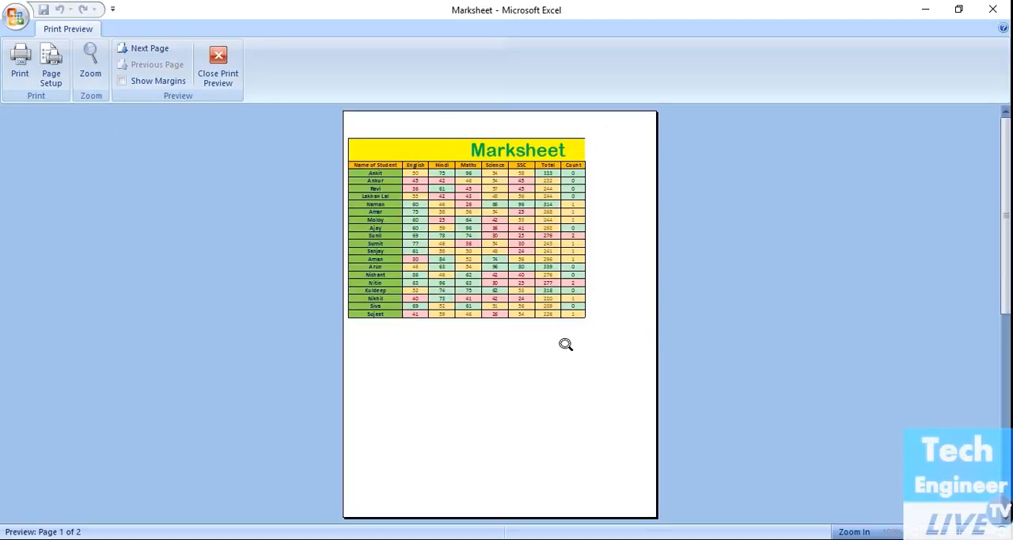
left_click(50, 87)
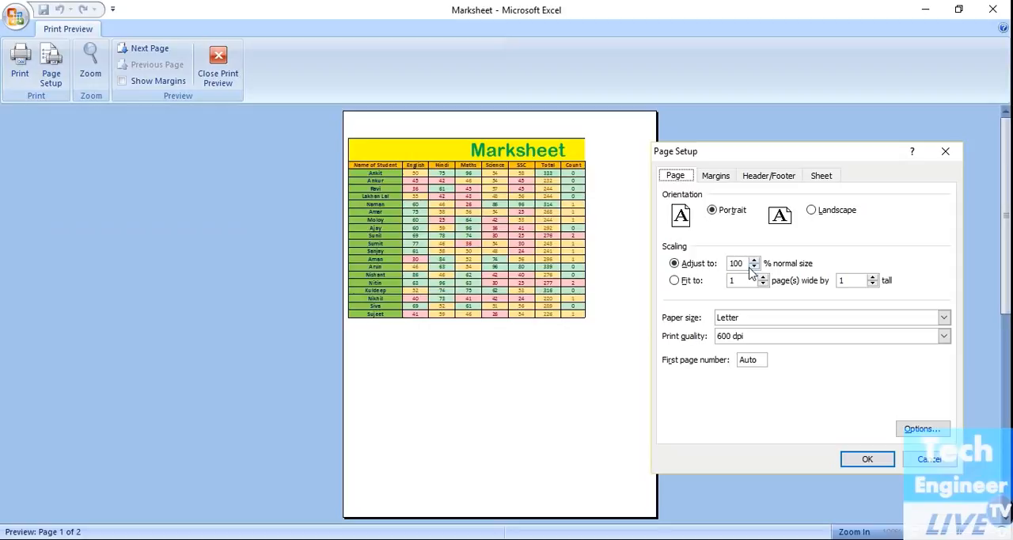
left_click(674, 281)
left_click(867, 461)
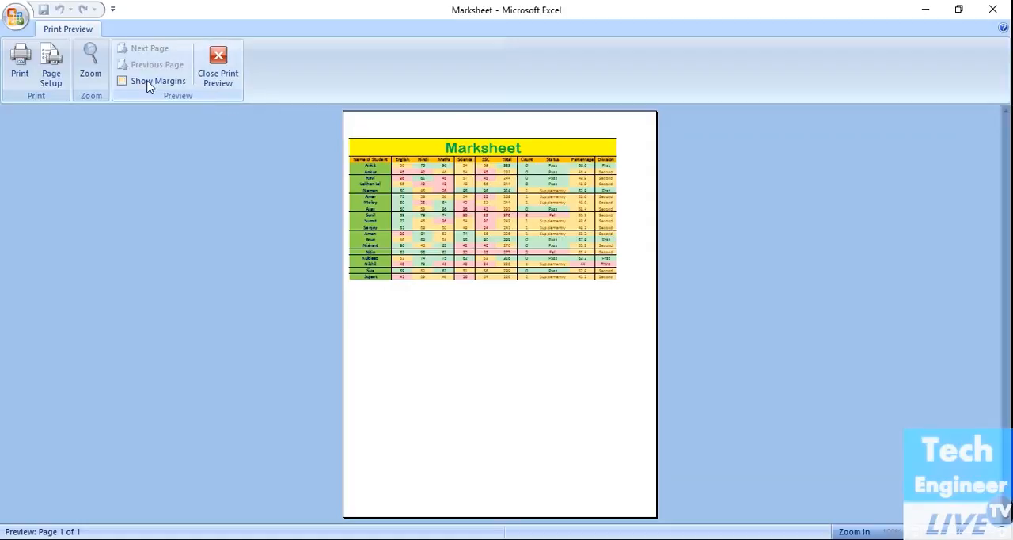
Step: Readjust the left margin to about 0.3 with the margin guides and try to move the right margin outward, hiding the guides again
left_click(122, 82)
left_click_drag(349, 112, 367, 111)
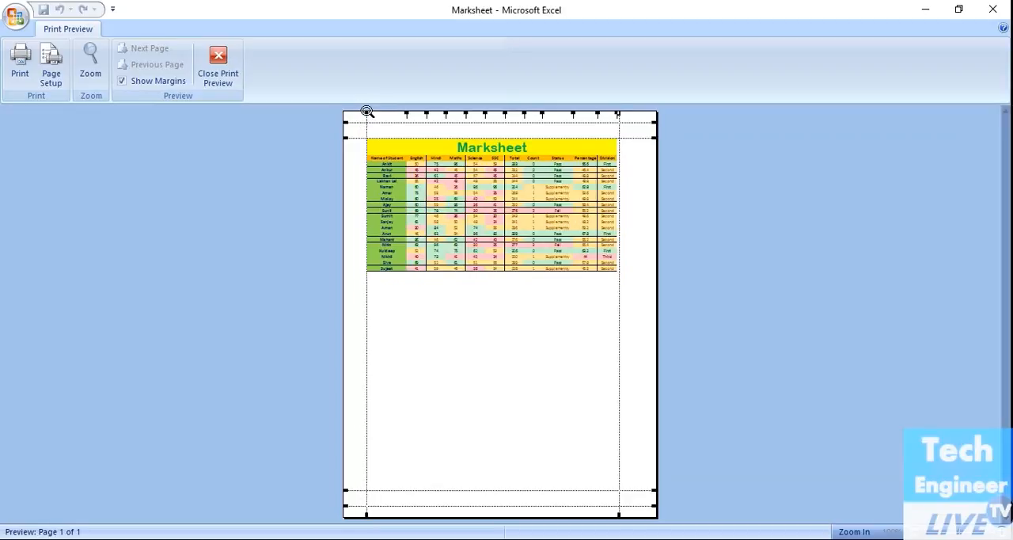
left_click_drag(366, 112, 346, 115)
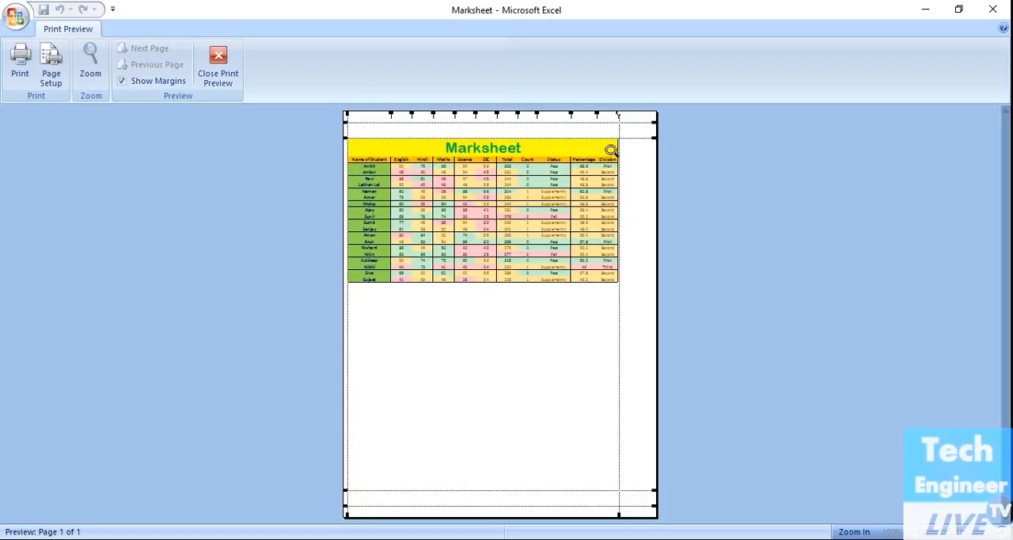
left_click_drag(618, 114, 641, 119)
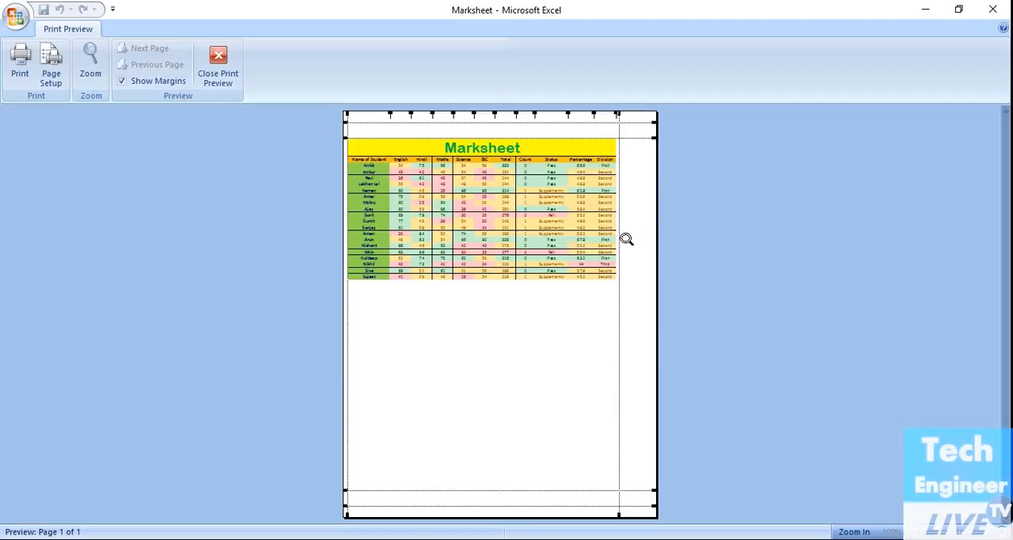
left_click(123, 82)
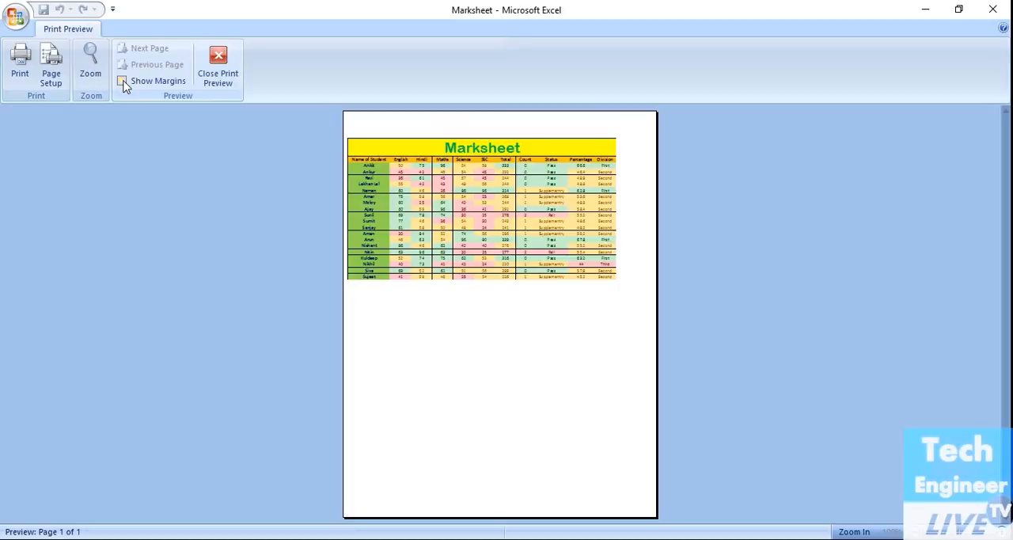
Step: Switch the print scaling to a fixed 85% of normal size
left_click(49, 76)
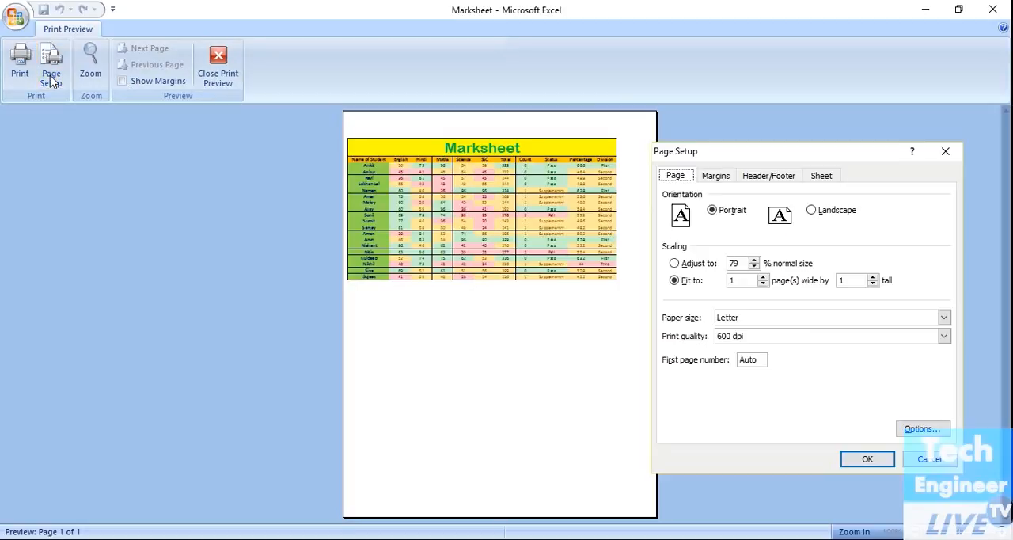
left_click(675, 263)
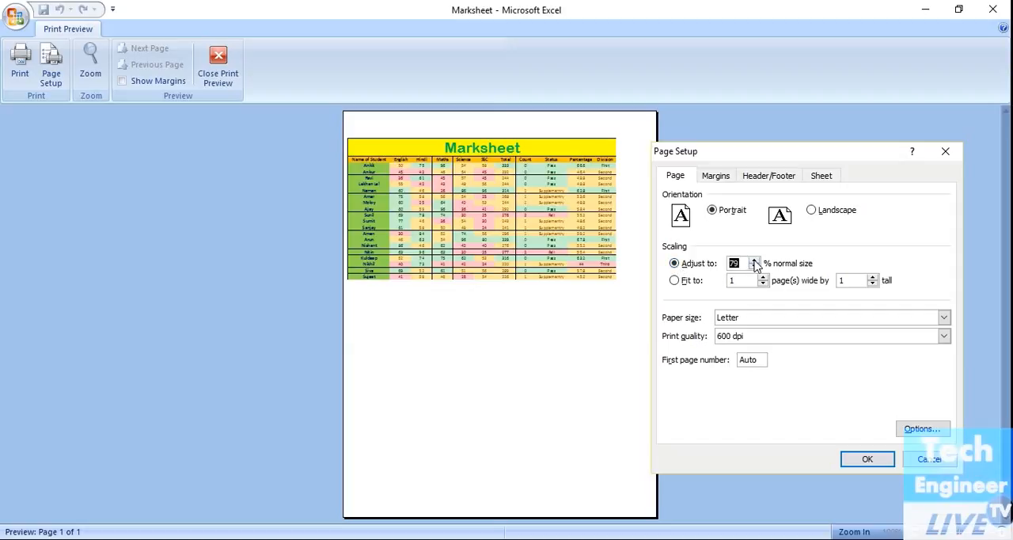
left_click(867, 459)
left_click(51, 65)
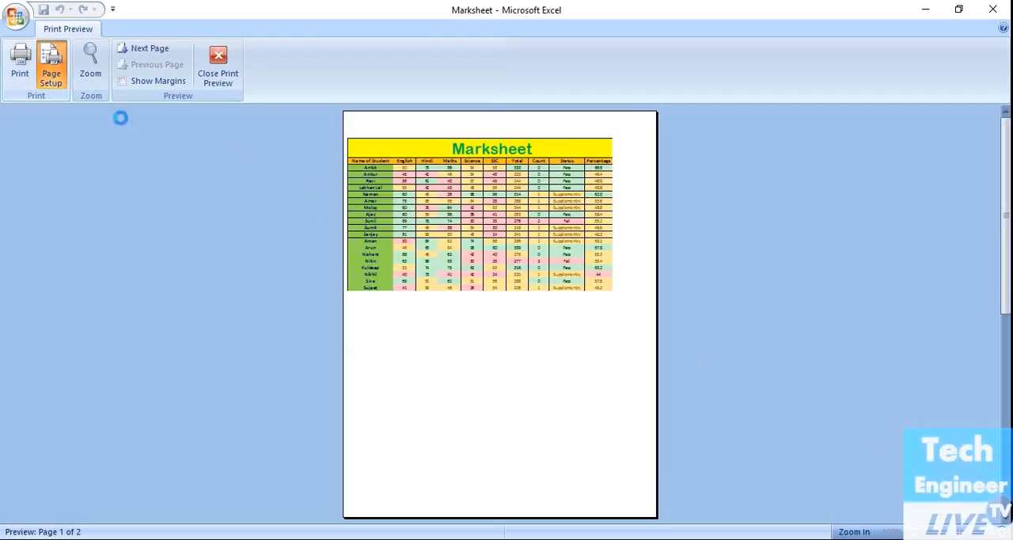
left_click(881, 466)
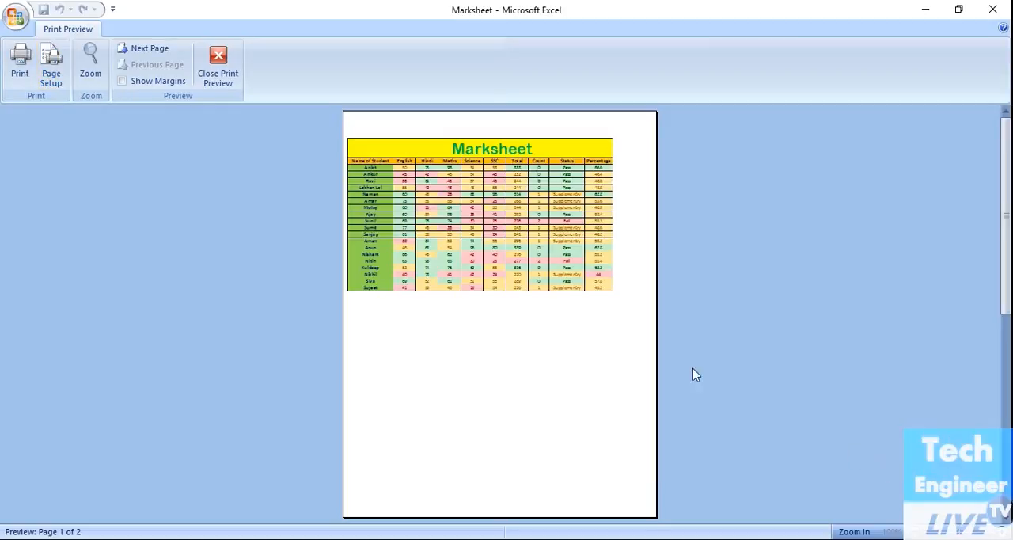
Step: Raise the print scaling to 100% of normal size
left_click(60, 82)
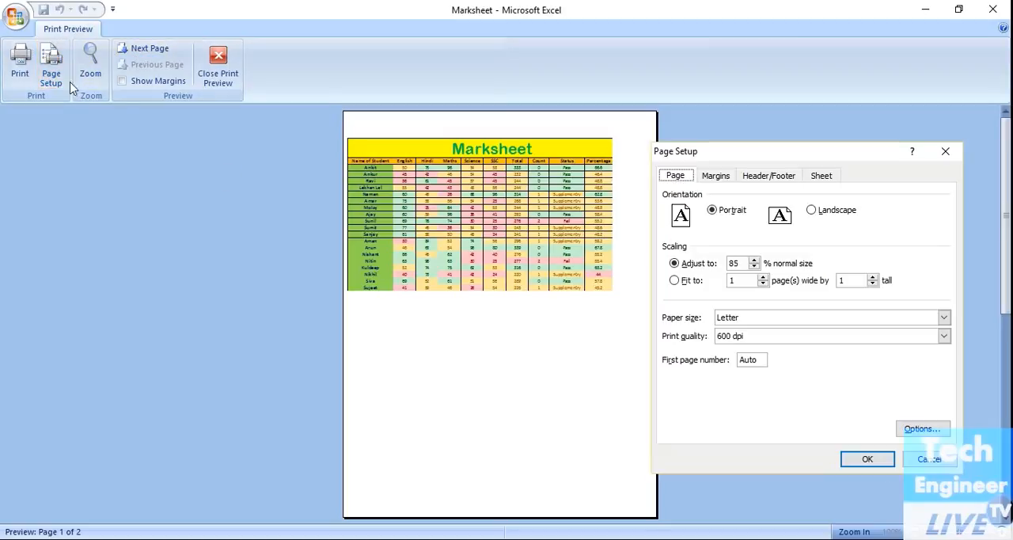
left_click(753, 264)
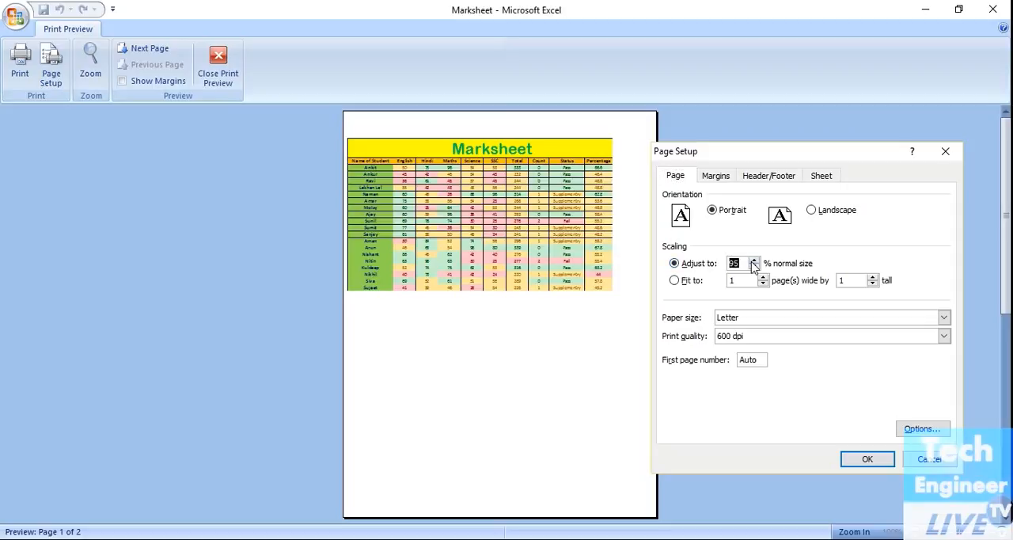
left_click(878, 459)
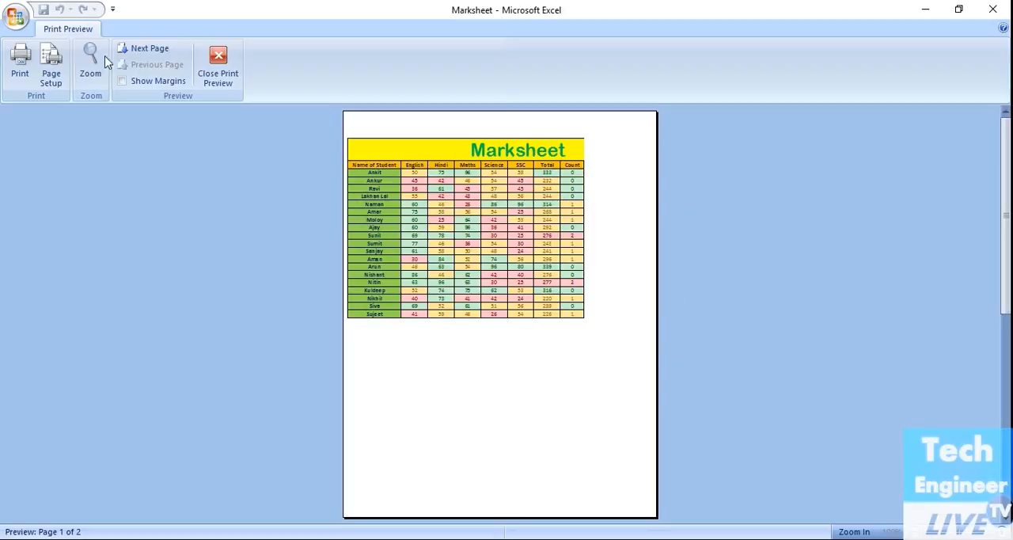
Step: Set the page orientation to Landscape and fit the marksheet to 1 page wide by 1 tall
left_click(50, 87)
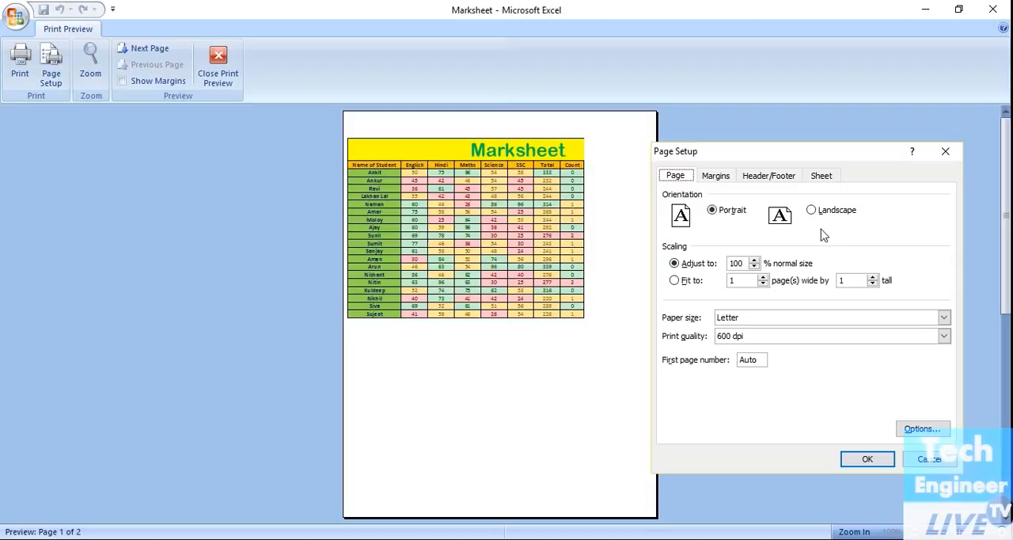
left_click(812, 210)
left_click(674, 280)
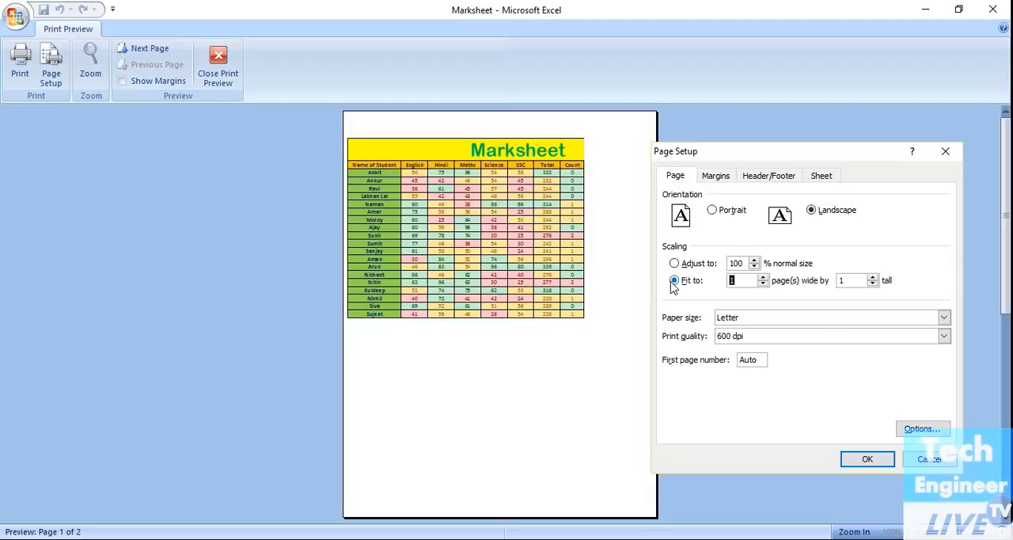
left_click(866, 460)
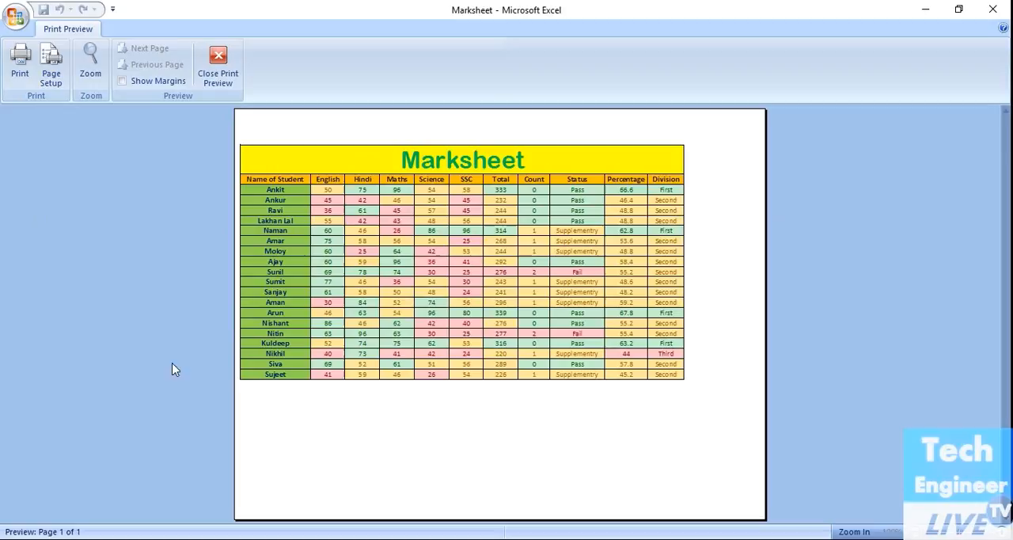
Step: Go through the paper size choices in the page setup and choose Tabloid, keeping the print quality at 600 dpi
left_click(39, 82)
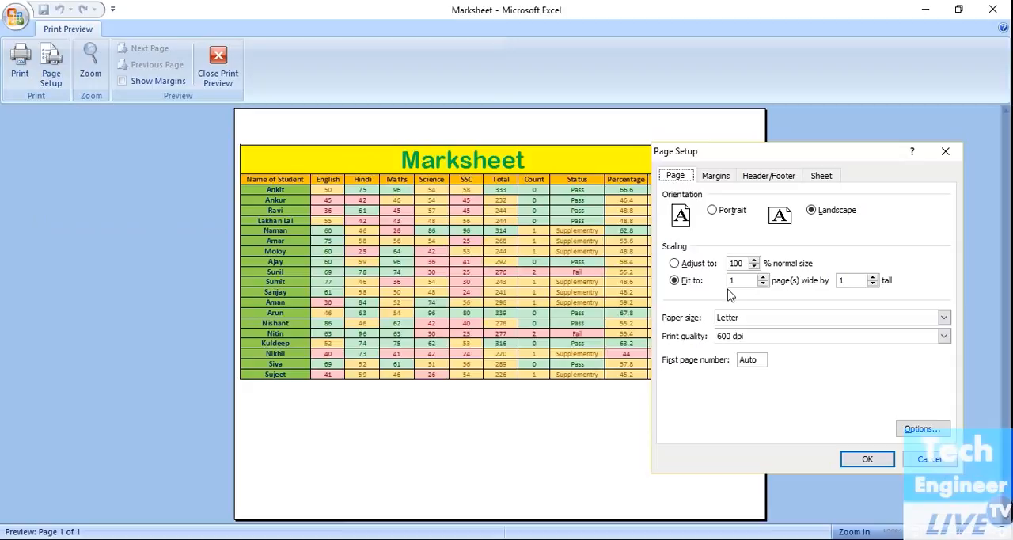
left_click(735, 320)
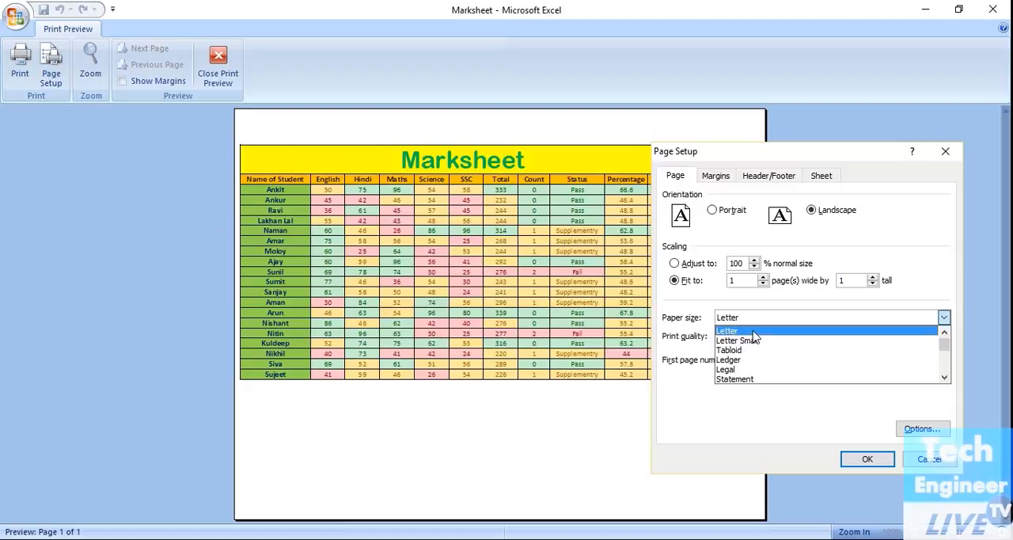
left_click(751, 334)
left_click(752, 337)
left_click(752, 336)
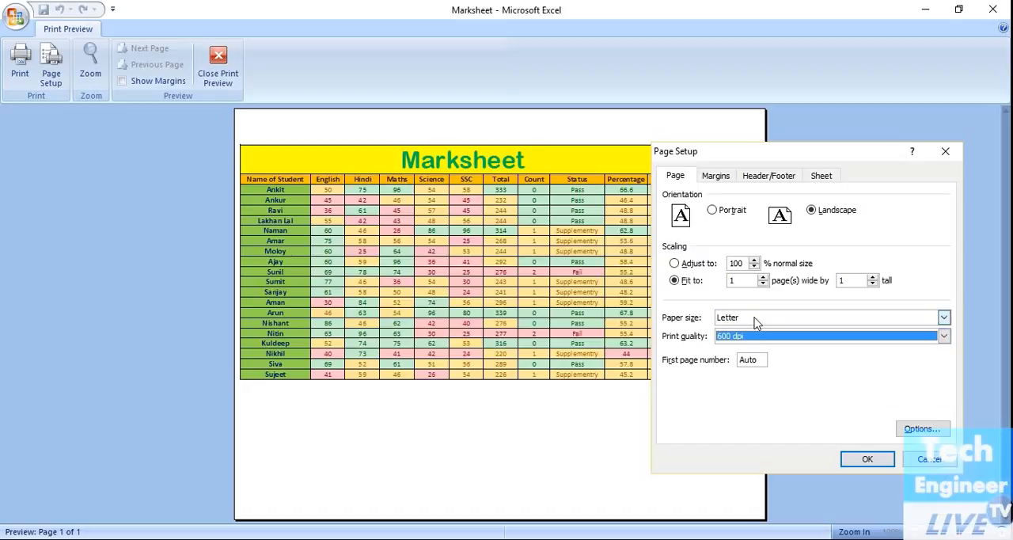
left_click(755, 320)
left_click(755, 340)
left_click(754, 338)
left_click(754, 338)
left_click(756, 317)
left_click(759, 351)
left_click(757, 339)
left_click(758, 343)
Step: Try other paper sizes for the page and select Tabloid again
left_click(756, 317)
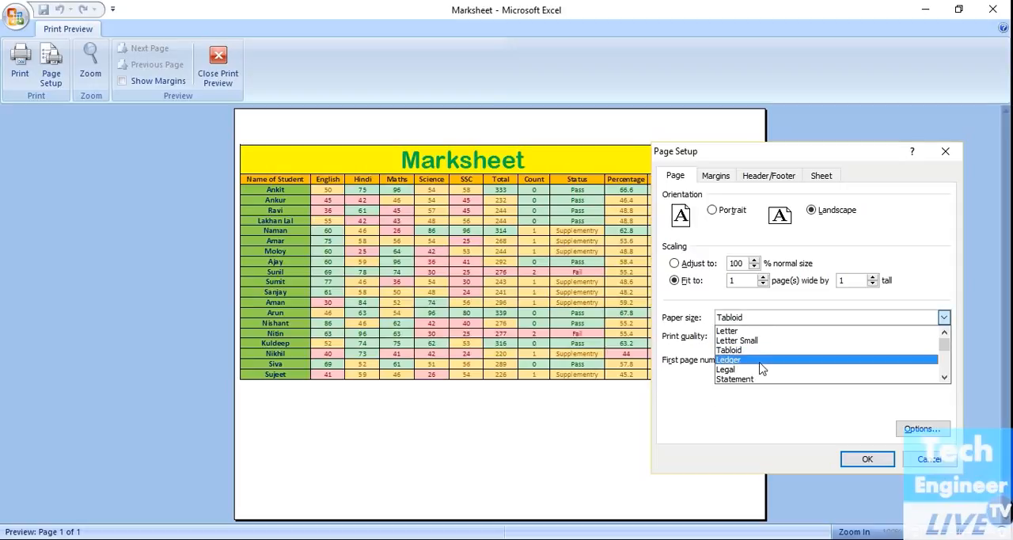
left_click(757, 379)
left_click(765, 337)
left_click(764, 337)
left_click(765, 317)
left_click(760, 369)
left_click(772, 320)
left_click(762, 350)
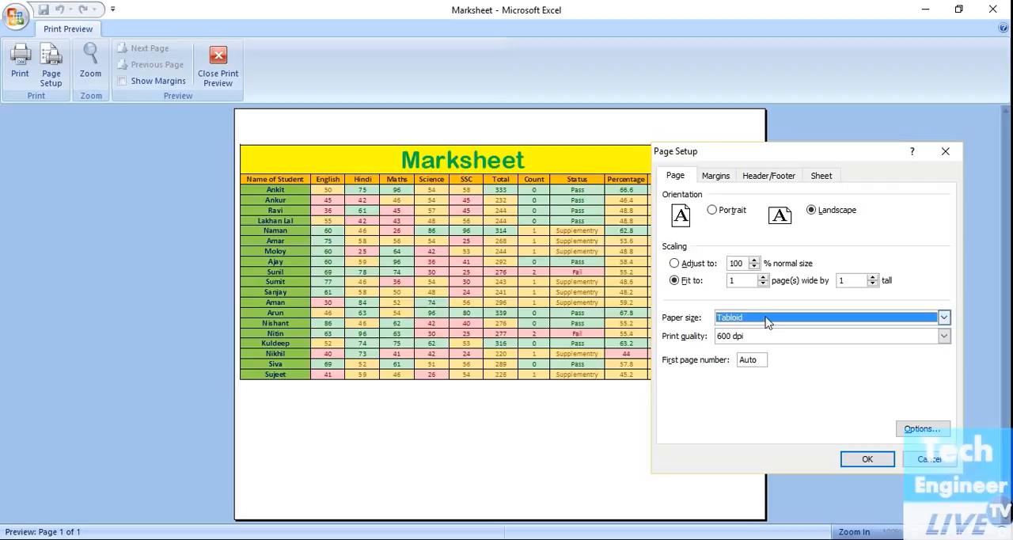
Step: Set the left page margin to 2.8 in the page setup and apply it to the preview
left_click(767, 319)
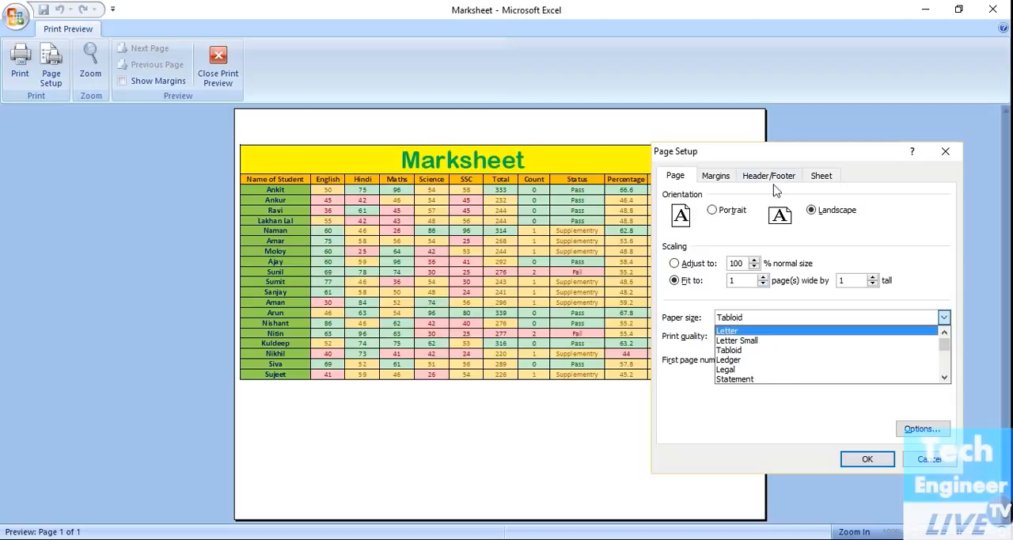
left_click(718, 175)
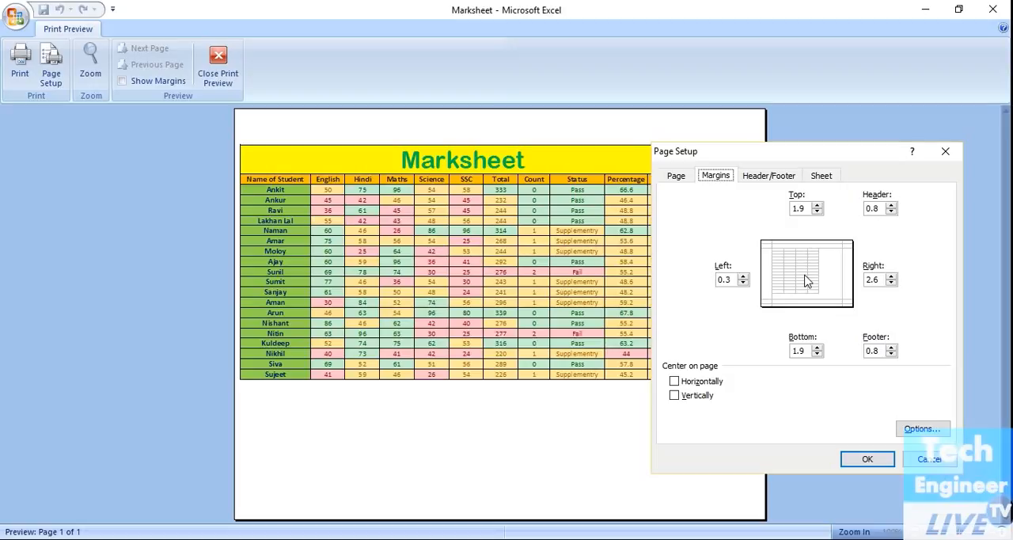
left_click(744, 276)
left_click(744, 284)
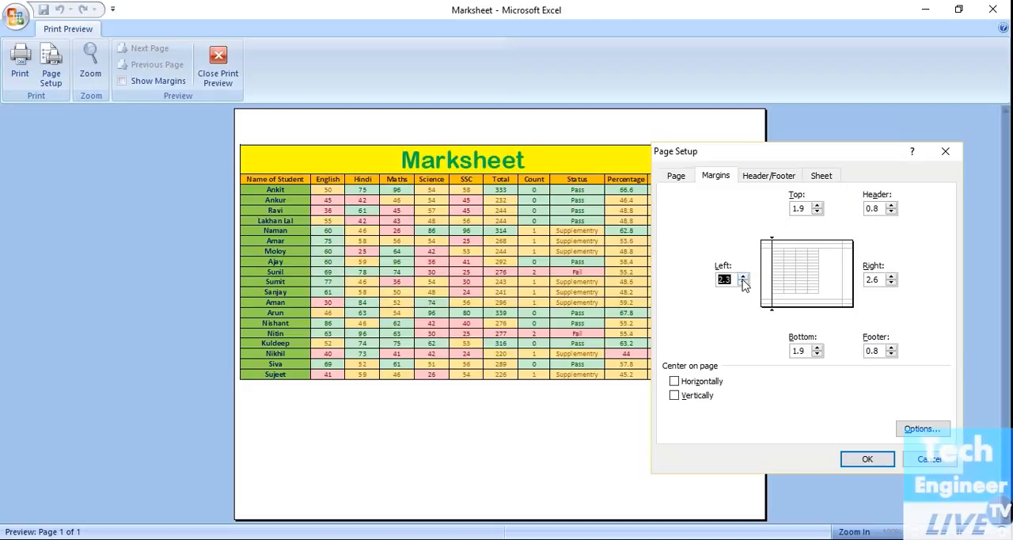
left_click(859, 460)
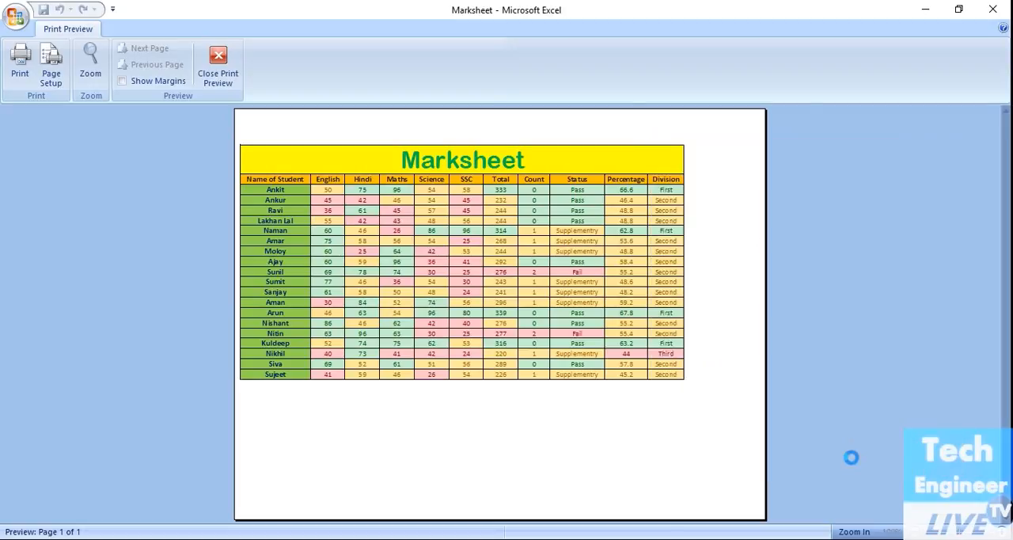
Step: Set the right and left page margins of the marksheet to 0
left_click(51, 78)
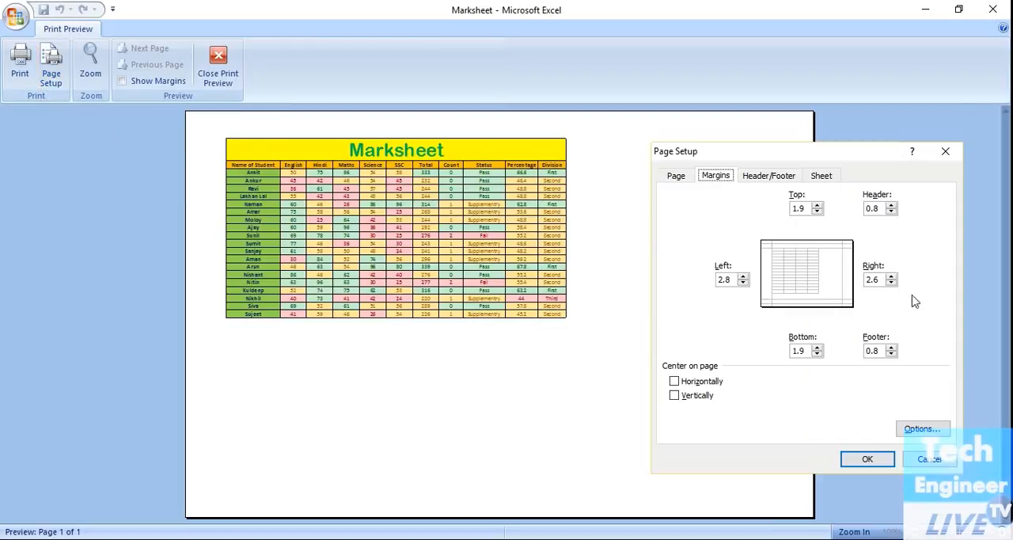
left_click(891, 283)
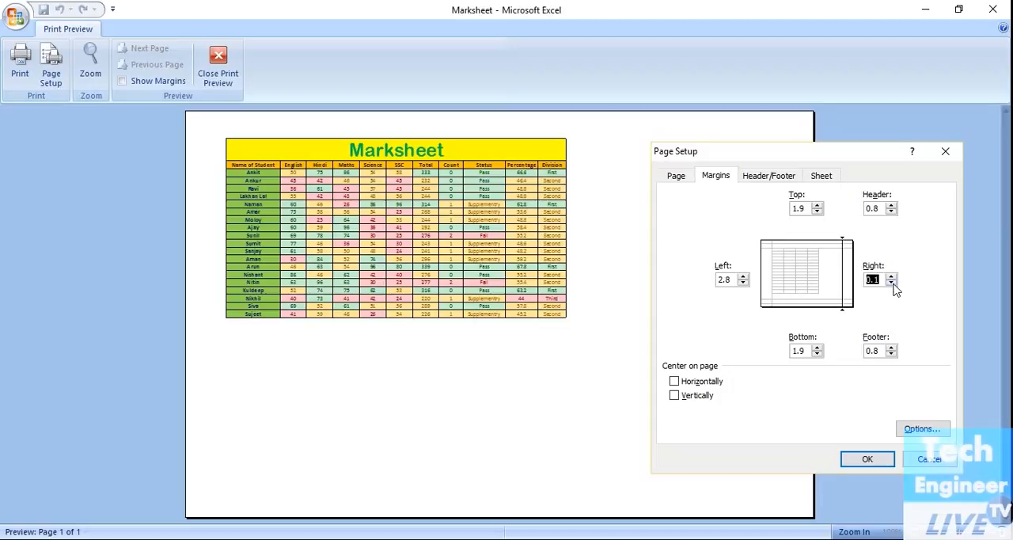
left_click(865, 459)
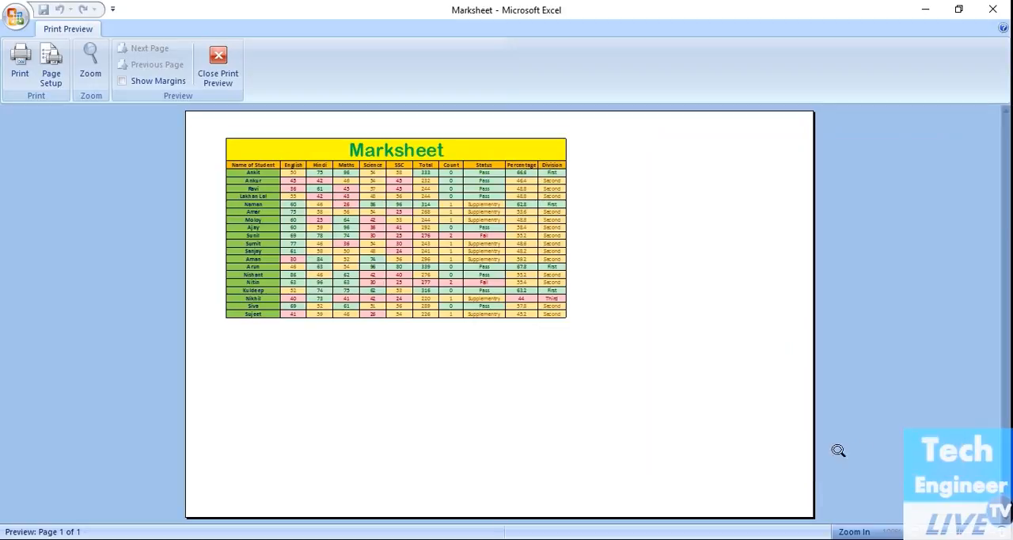
left_click(48, 70)
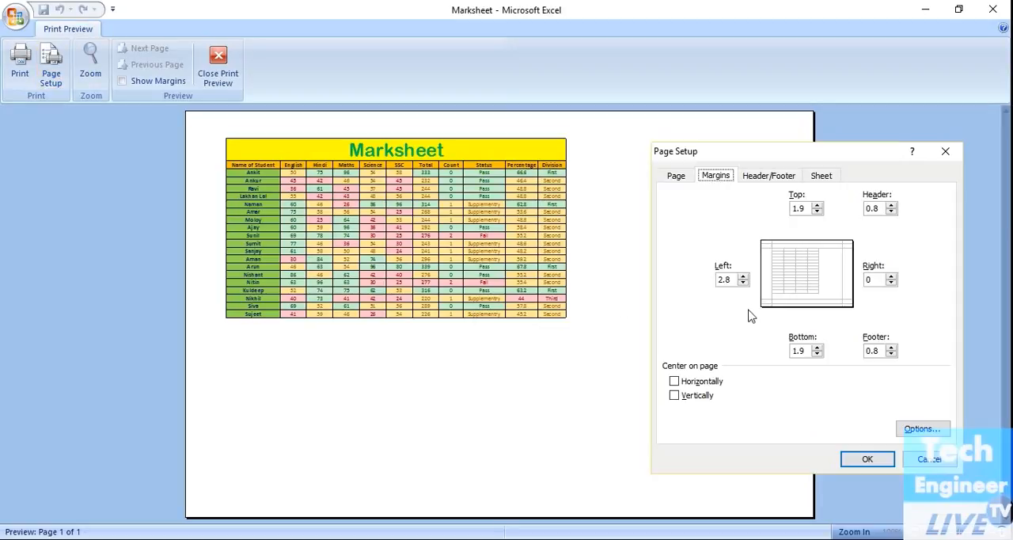
left_click(743, 284)
left_click(874, 460)
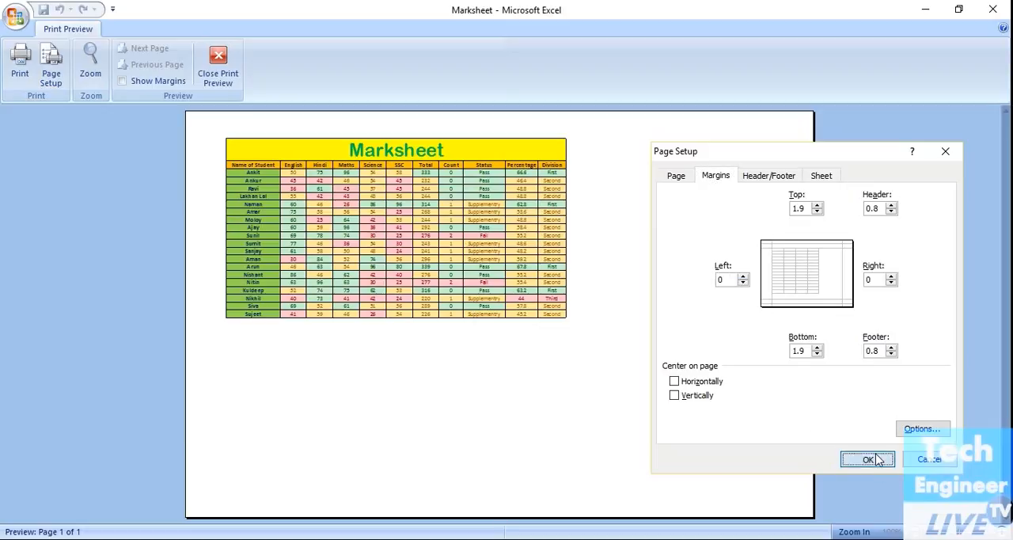
Step: Center the marksheet on the page both horizontally and vertically
left_click(57, 84)
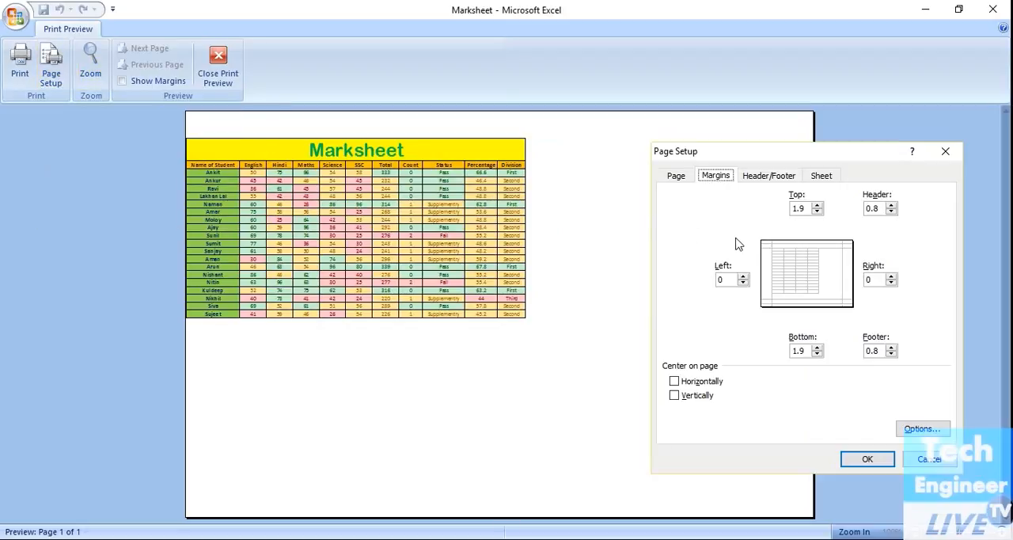
left_click(772, 173)
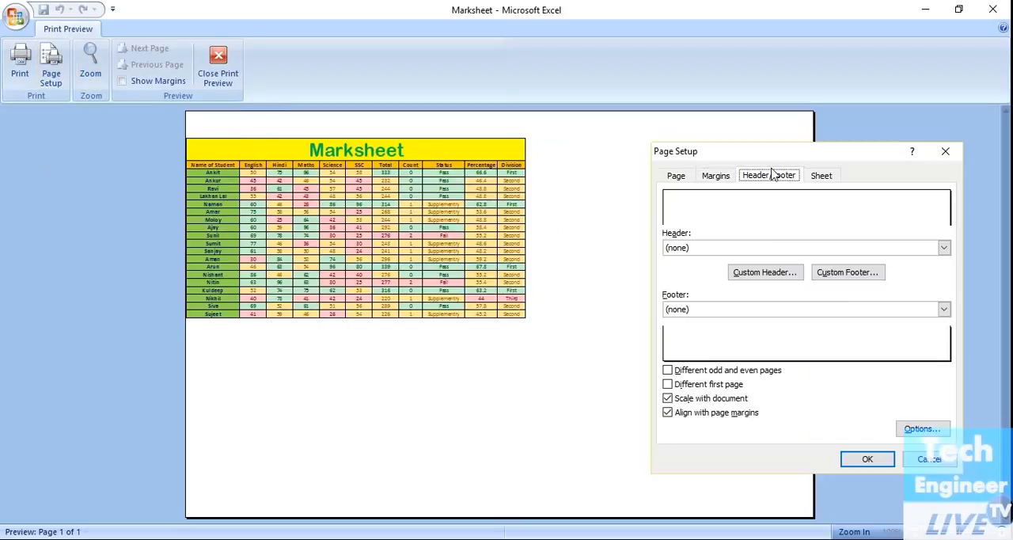
left_click(819, 177)
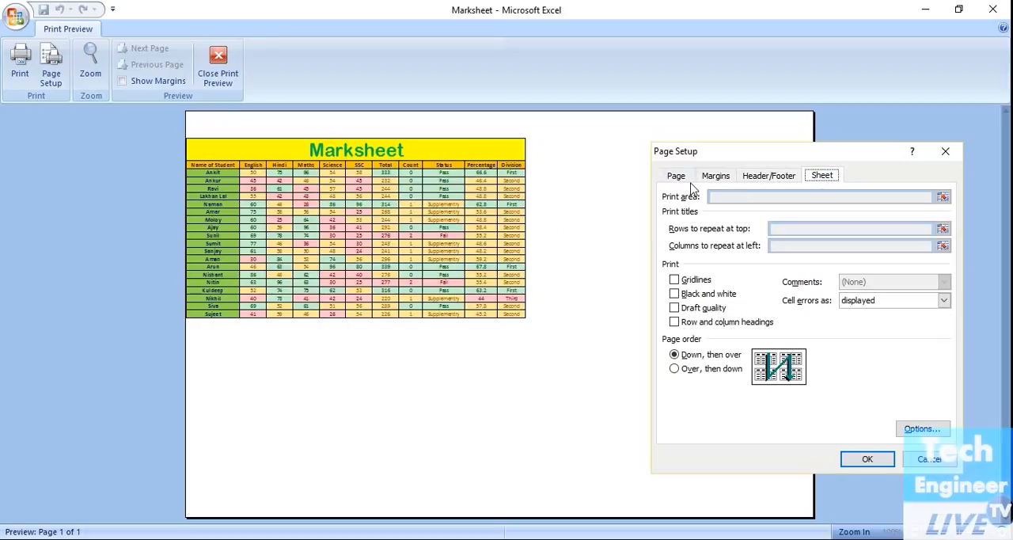
left_click(717, 178)
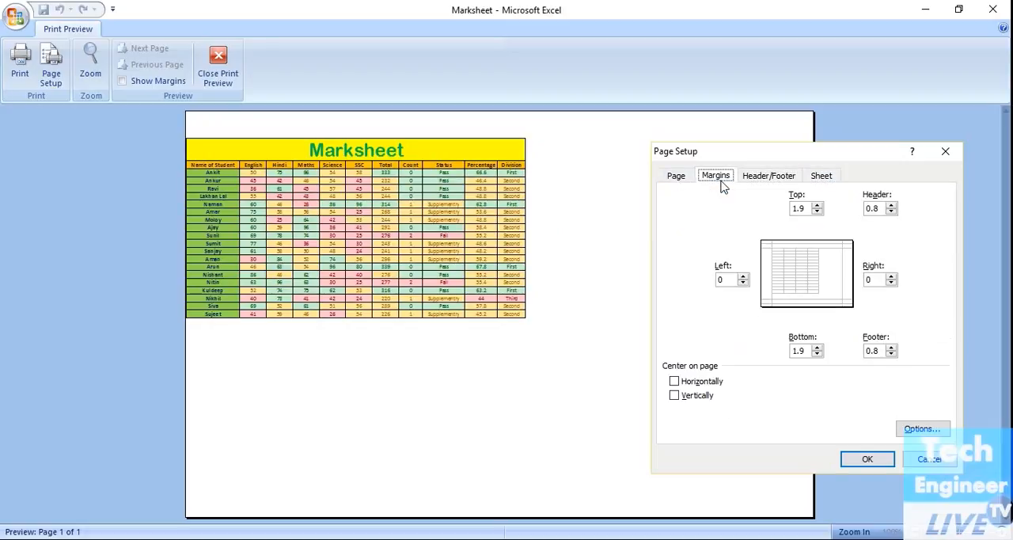
left_click(676, 383)
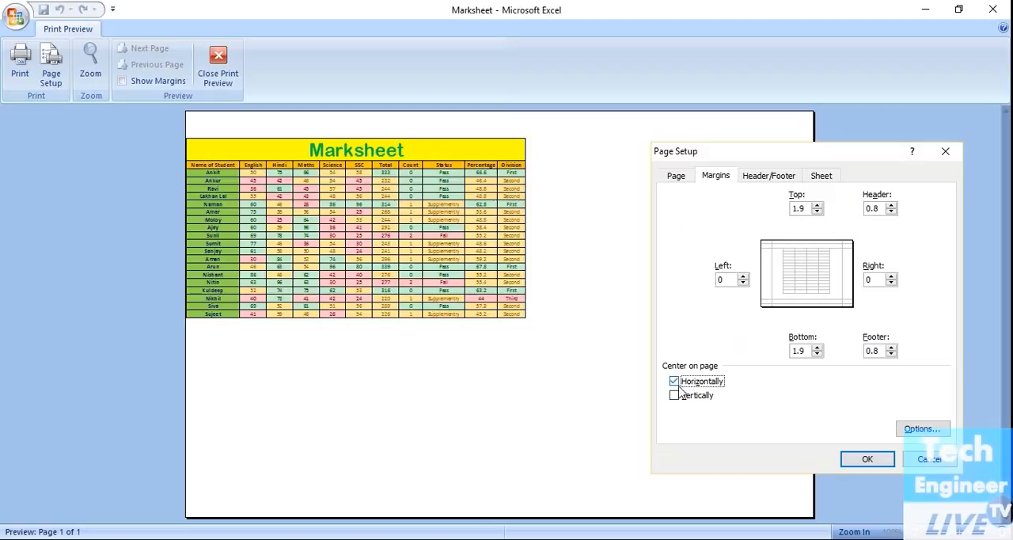
left_click(682, 399)
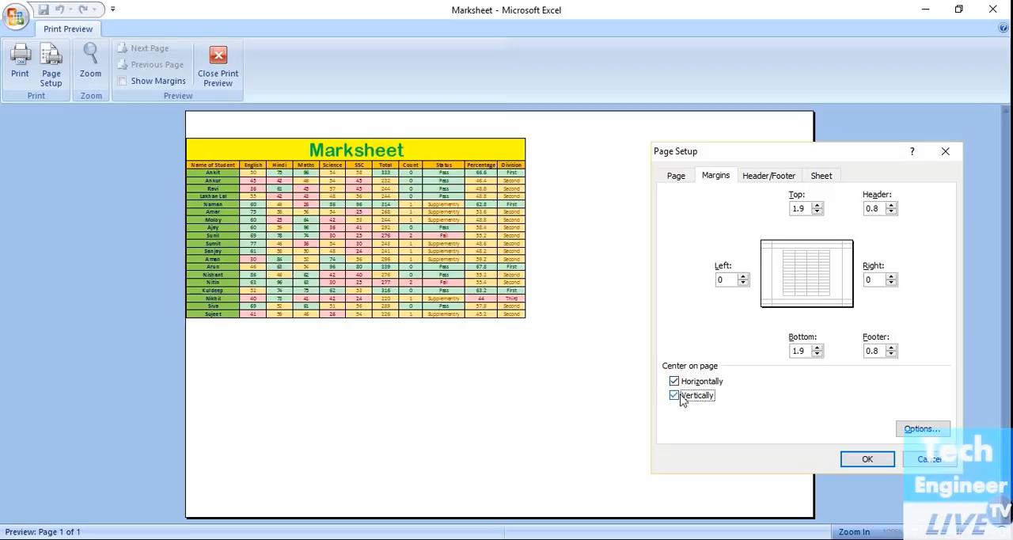
left_click(869, 461)
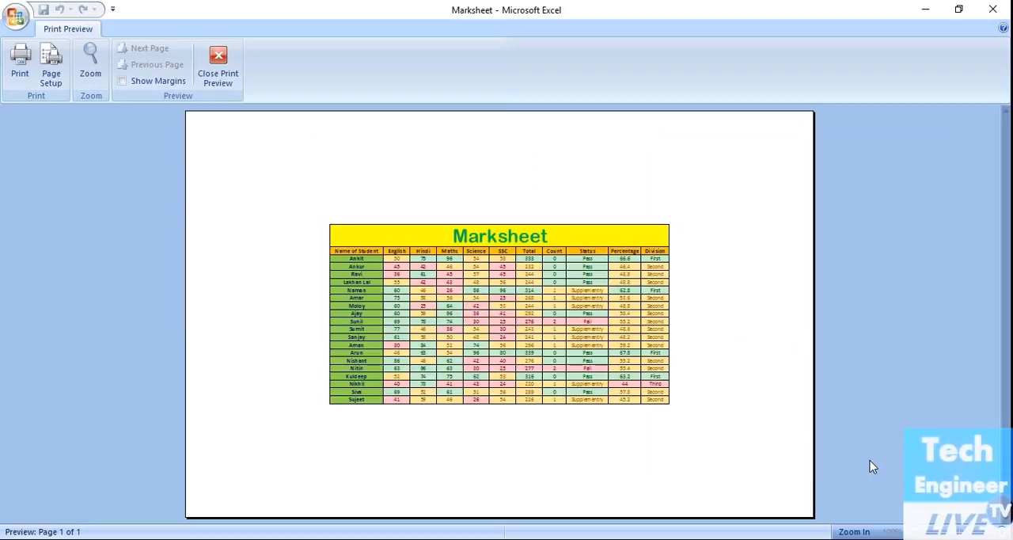
Step: Change the paper size of the marksheet page to Letter
left_click(65, 81)
left_click(675, 177)
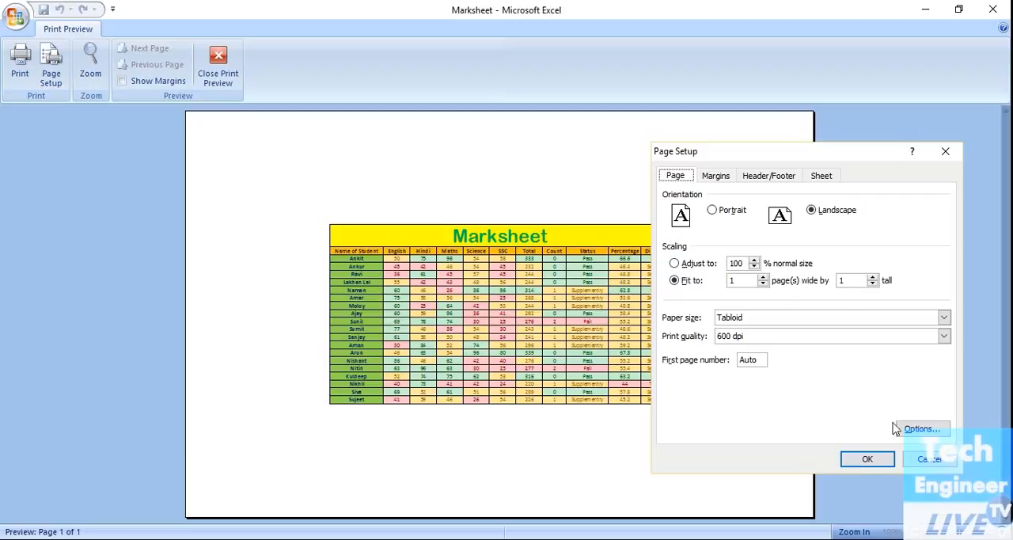
left_click(786, 320)
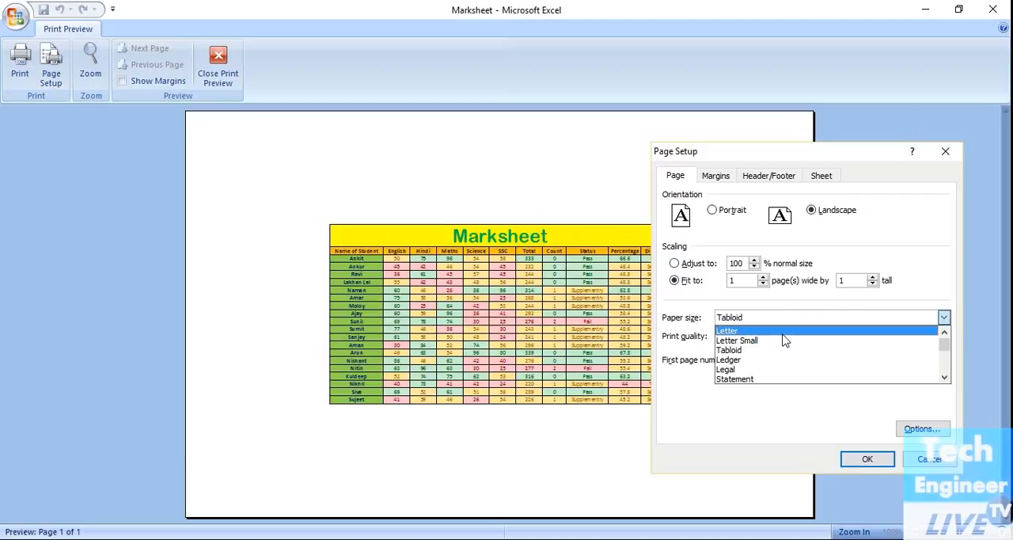
left_click(783, 332)
left_click(862, 459)
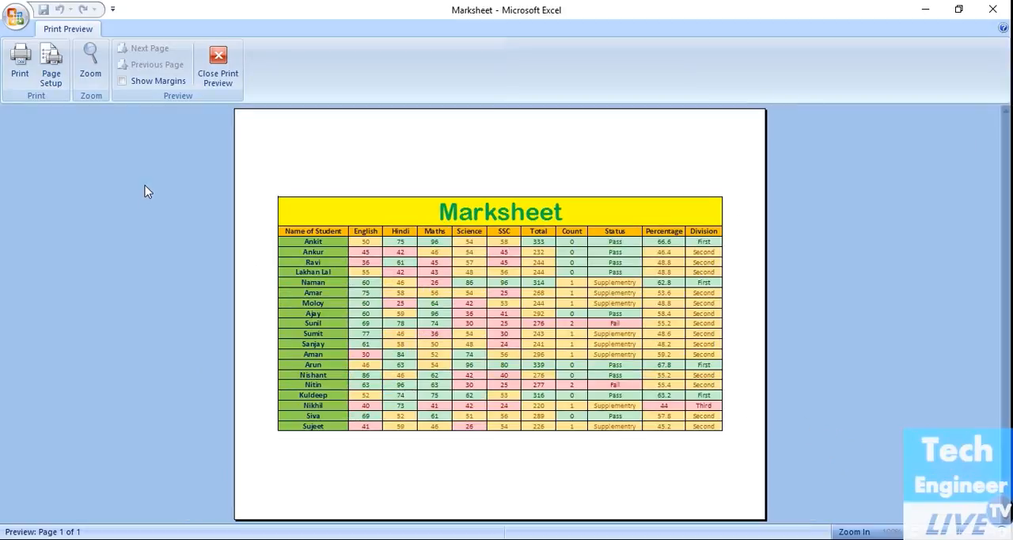
Step: Review the print quality, margin, header/footer and sheet options in the page setup, keeping 600 dpi
left_click(50, 67)
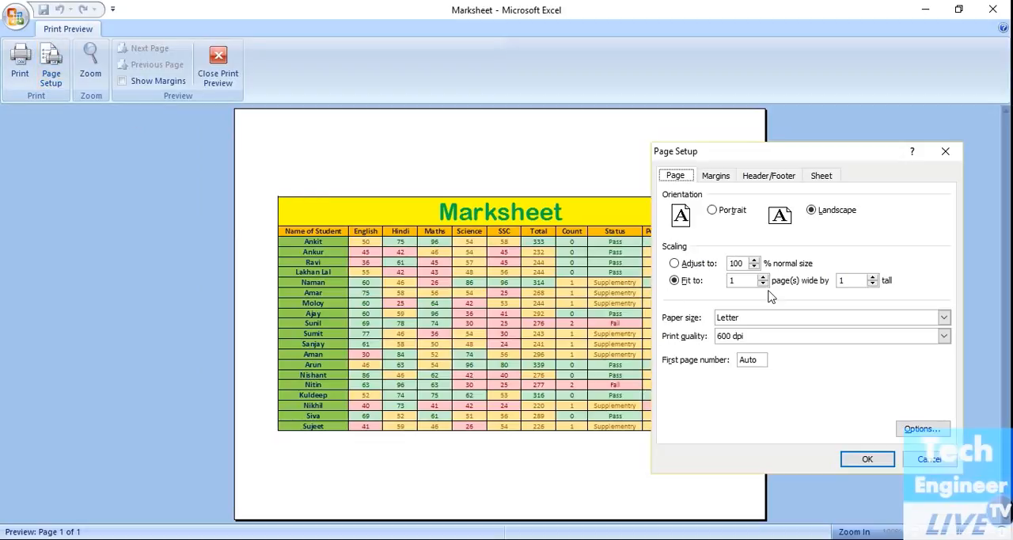
left_click(770, 337)
left_click(770, 339)
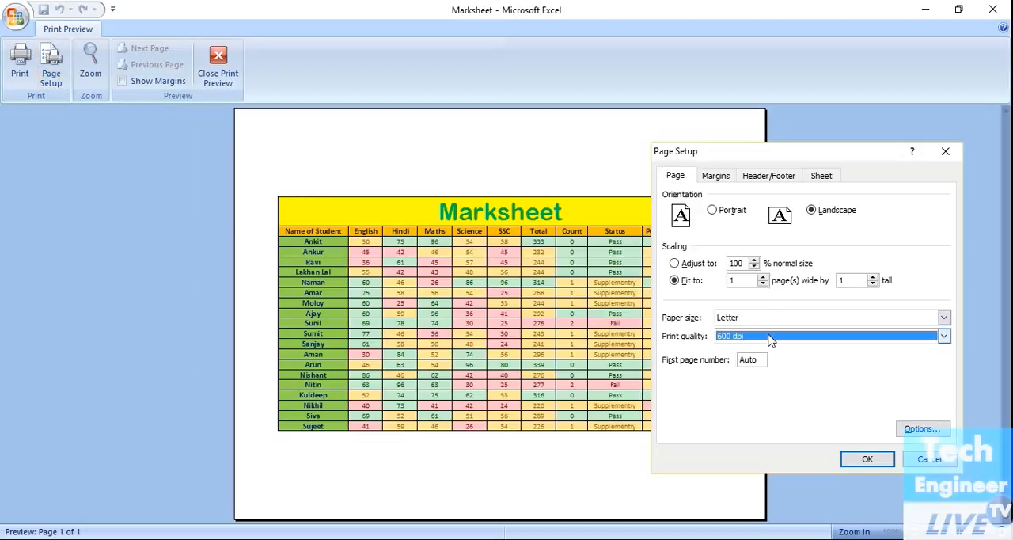
left_click(723, 177)
left_click(752, 177)
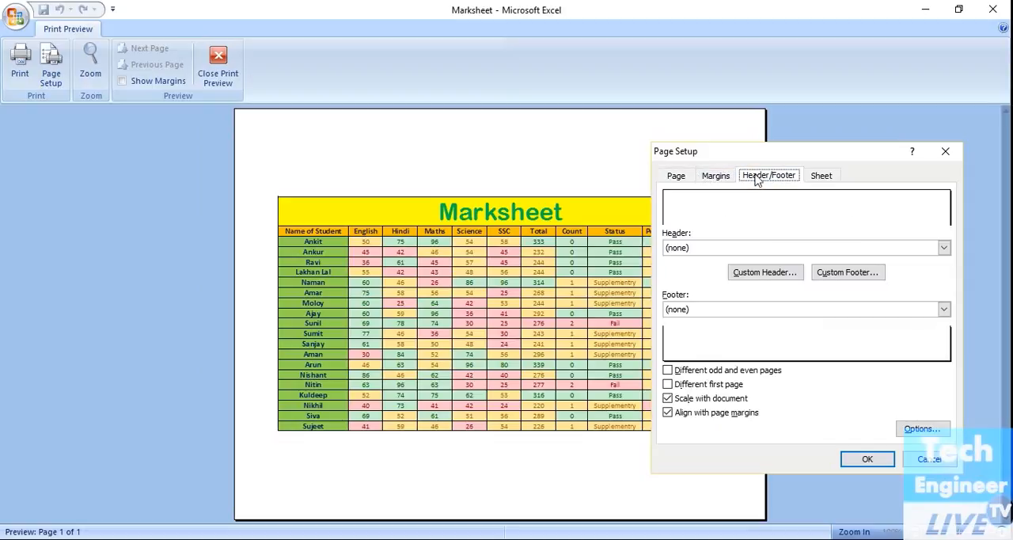
left_click(821, 176)
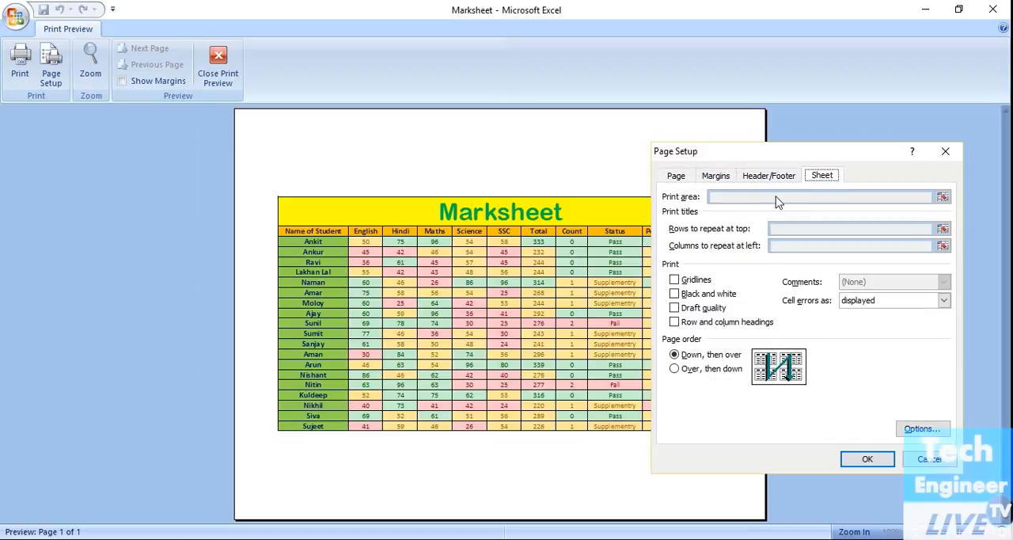
left_click(704, 176)
left_click(686, 176)
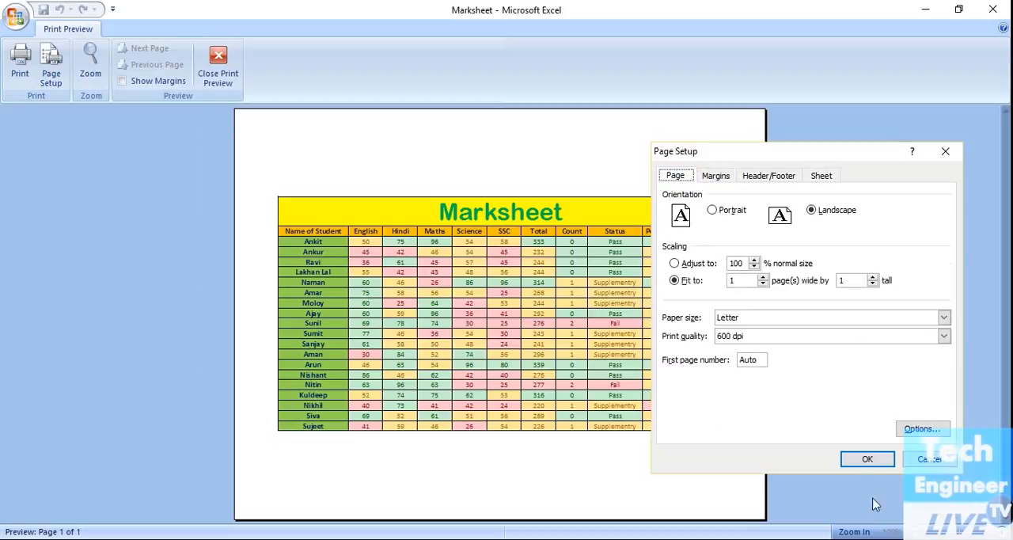
left_click(867, 459)
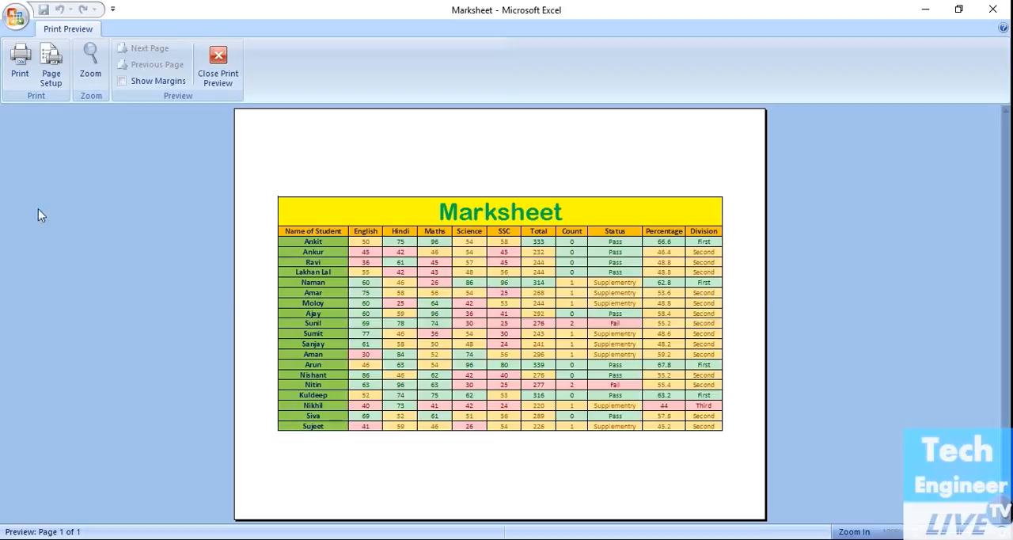
Step: Open the print settings from the preview, look through the available printers, and cancel without printing
left_click(27, 66)
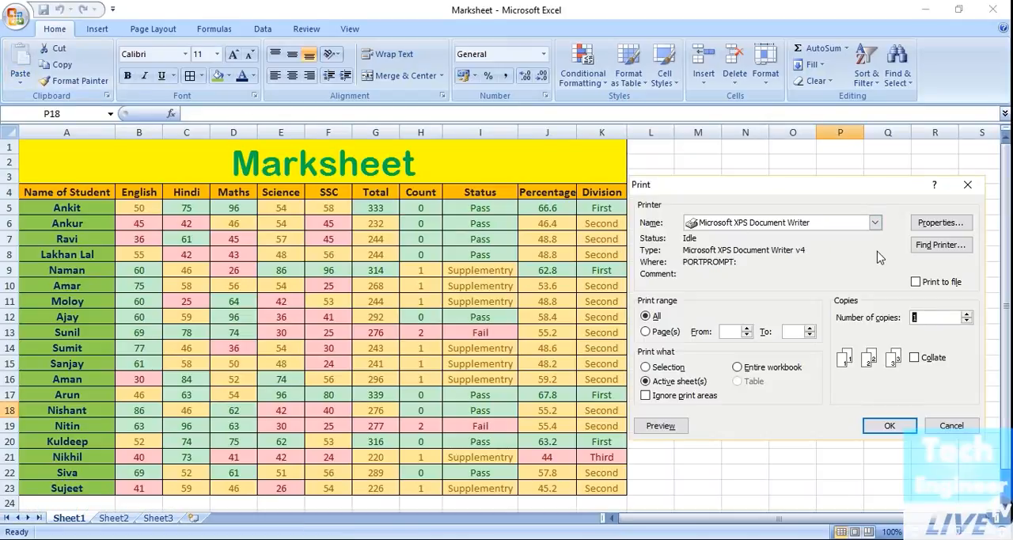
left_click(835, 225)
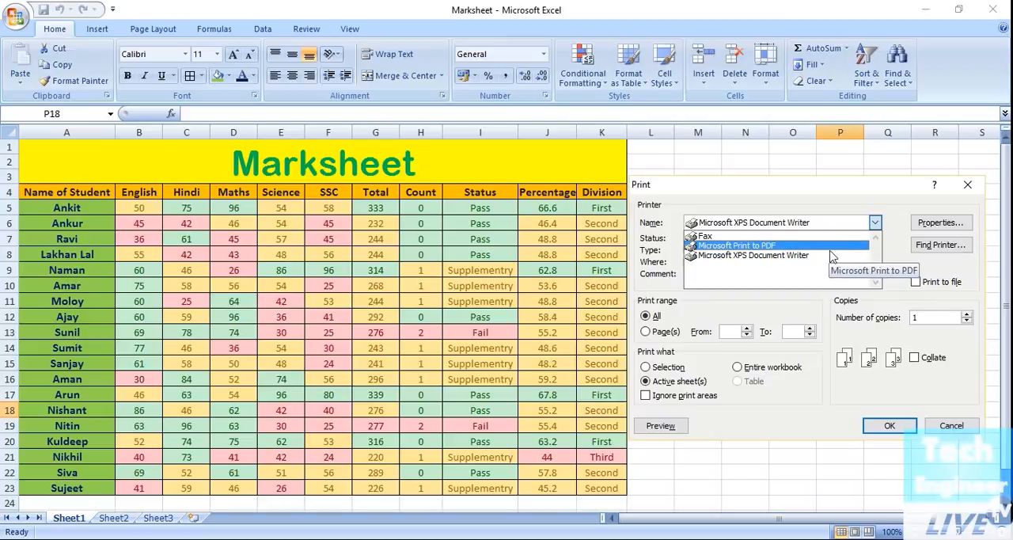
left_click(939, 428)
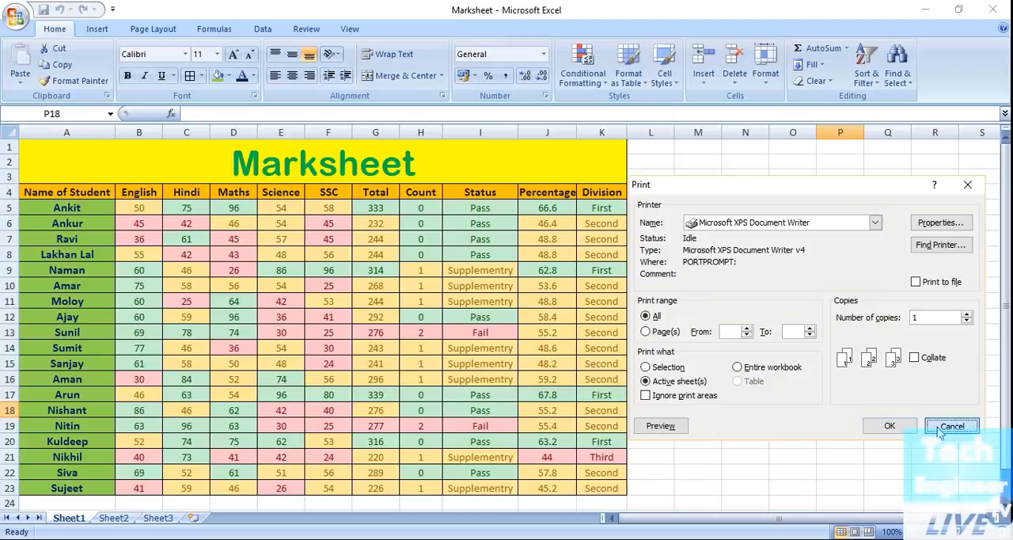
left_click(941, 428)
Step: Check the orientation choices in the Microsoft XPS Document Writer properties, preview the marksheet from the print settings, and return to the sheet
left_click(13, 21)
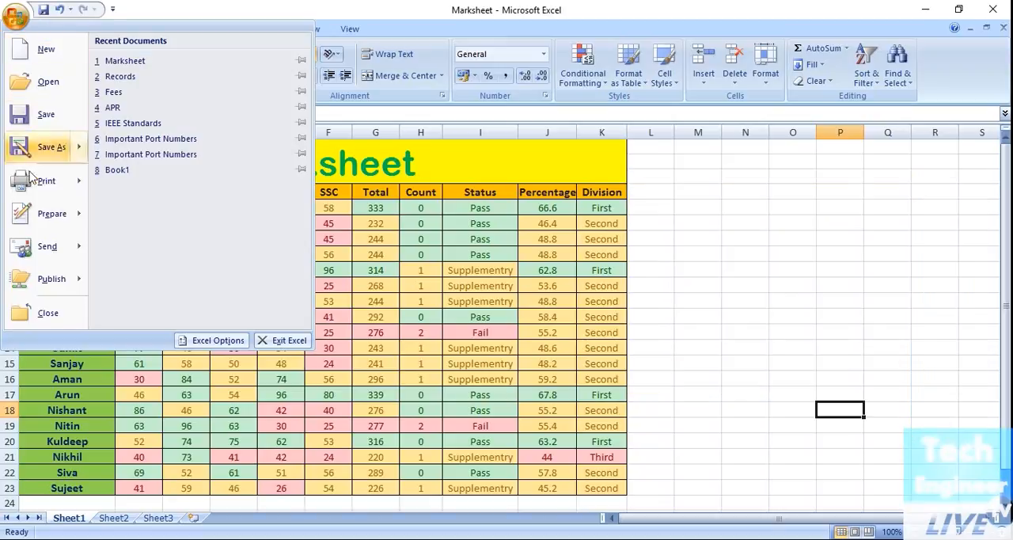
mouse_move(70, 181)
left_click(143, 85)
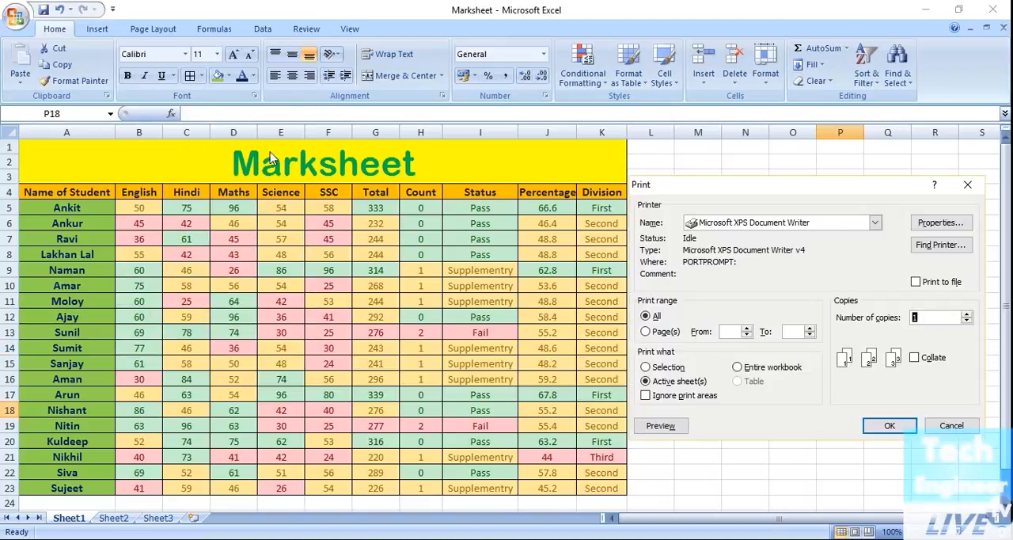
left_click(731, 331)
left_click(956, 226)
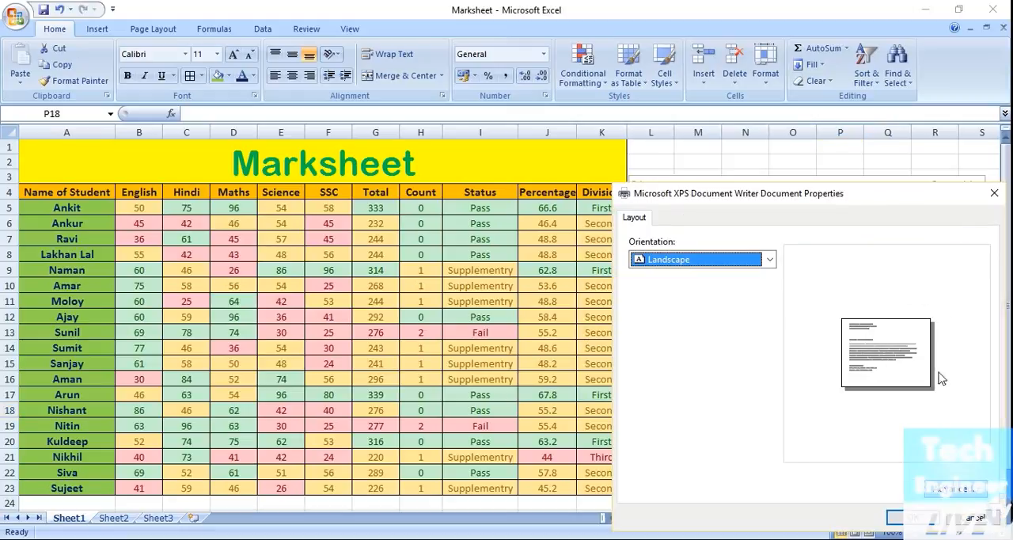
left_click(766, 260)
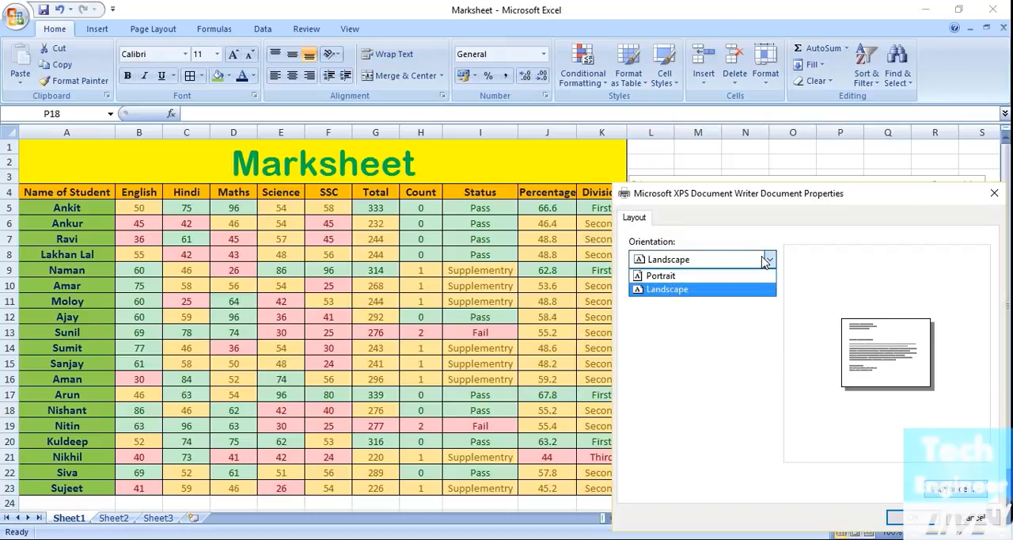
left_click(979, 519)
left_click(979, 520)
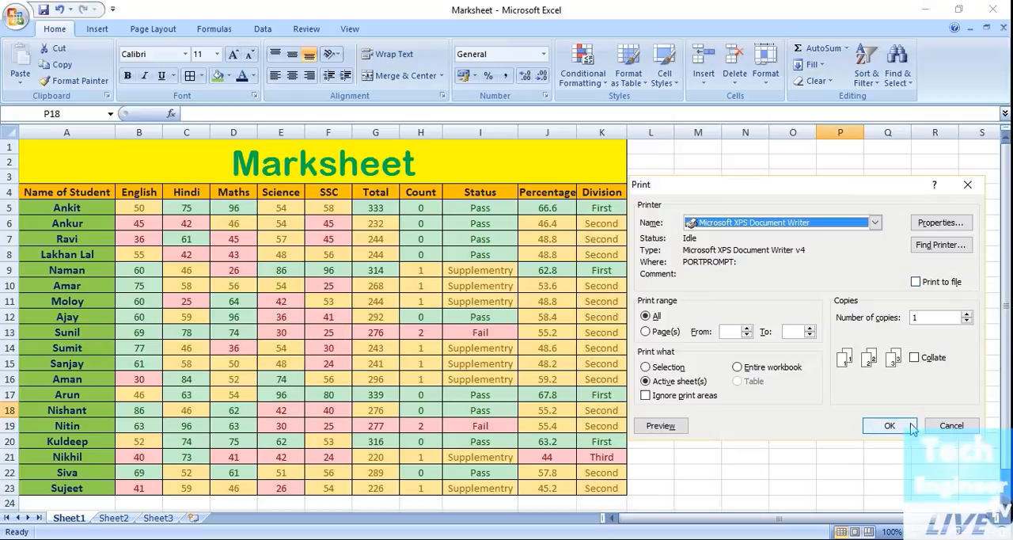
left_click(661, 425)
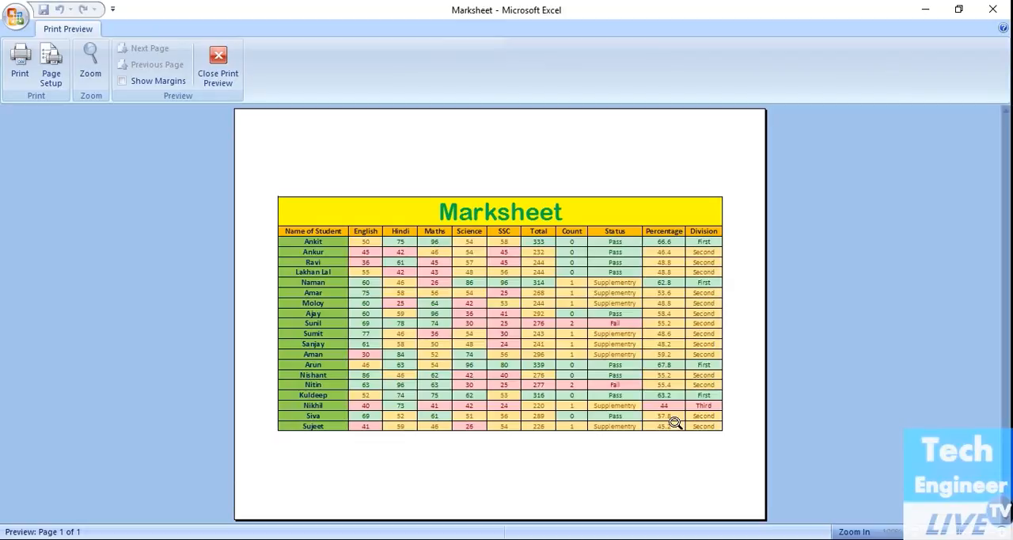
left_click(232, 74)
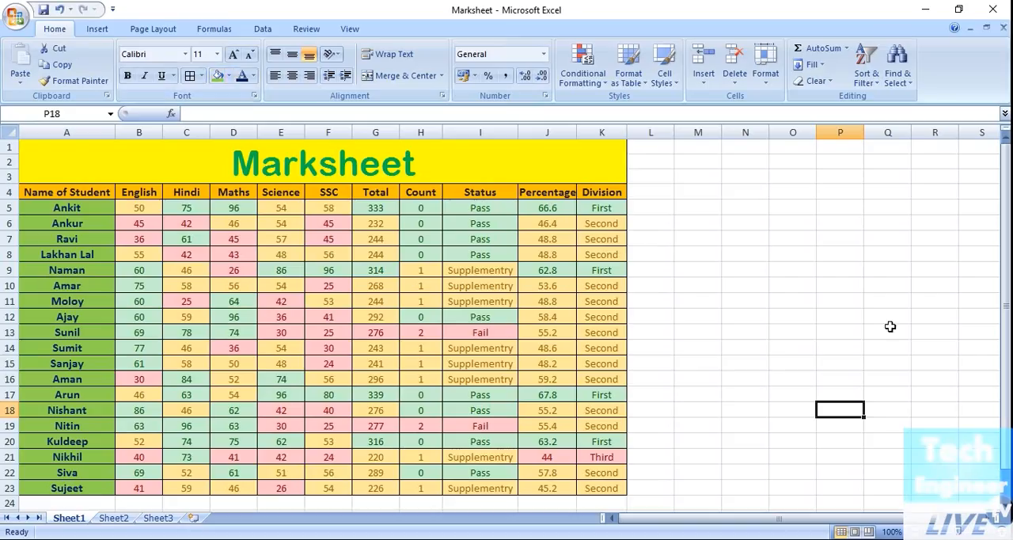